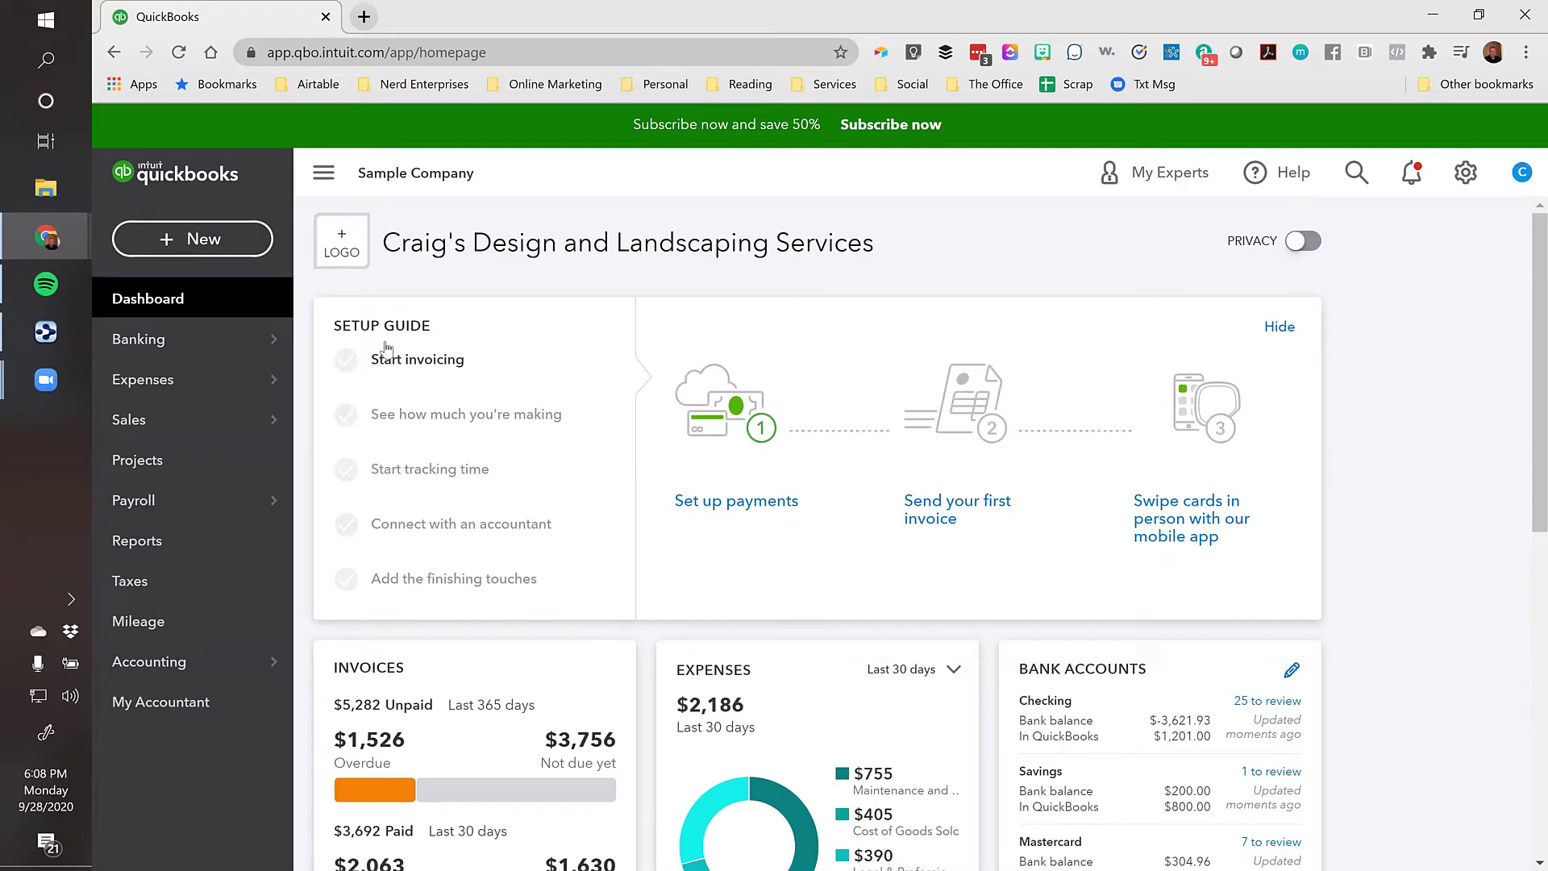
Open the Balance Sheet report, dismiss its customization tour, and review the asset accounts
{"action": "left_click", "coordinate": [145, 545]}
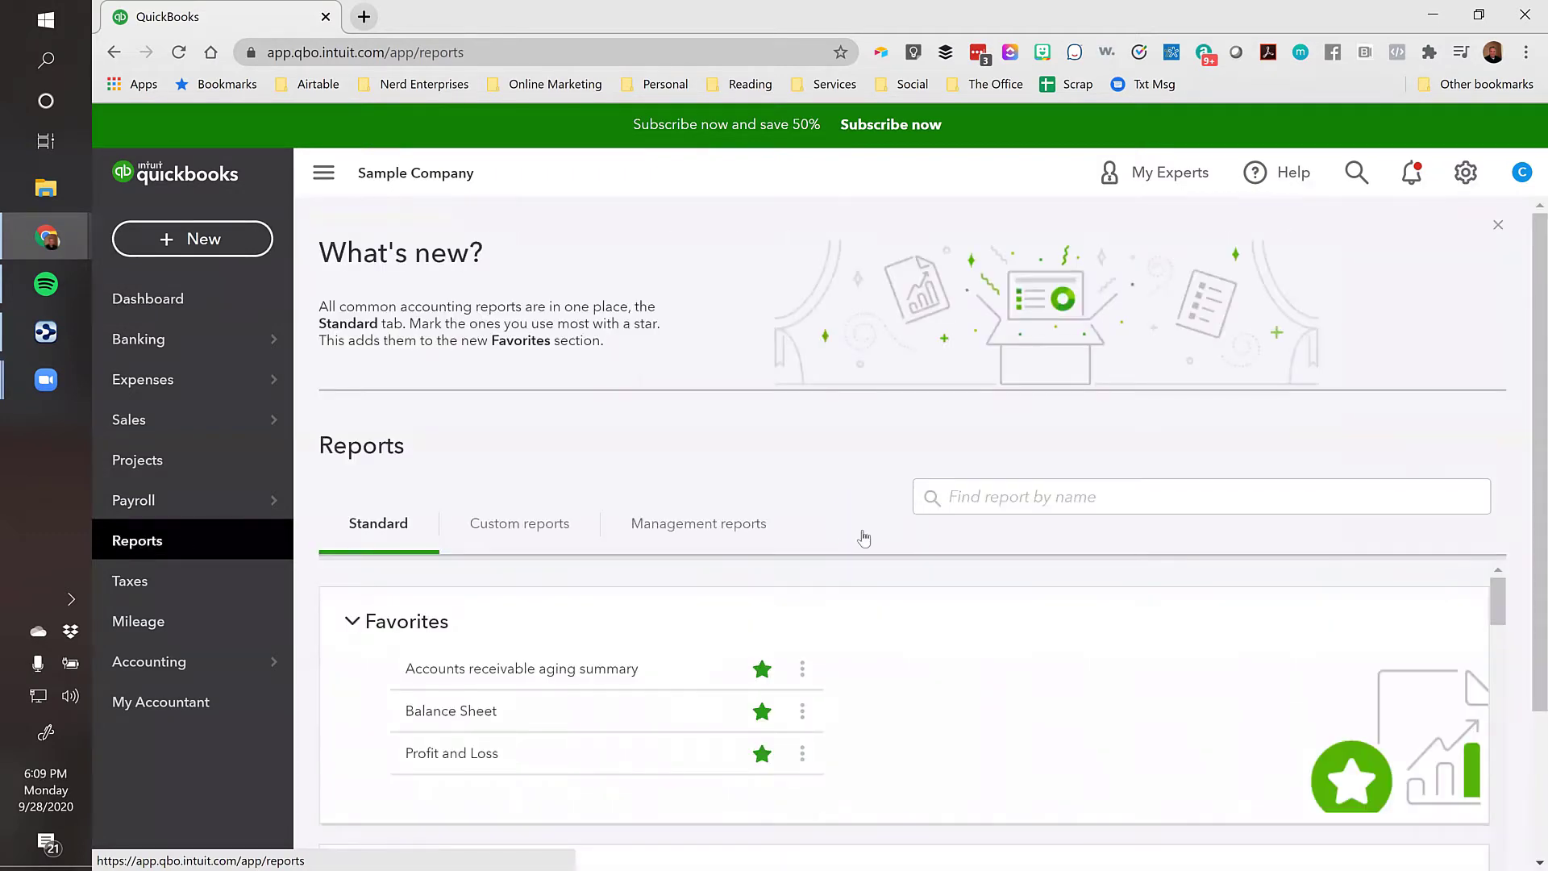
{"action": "scroll", "coordinate": [861, 536], "scroll_direction": "down", "scroll_amount": 3}
{"action": "left_click", "coordinate": [436, 520]}
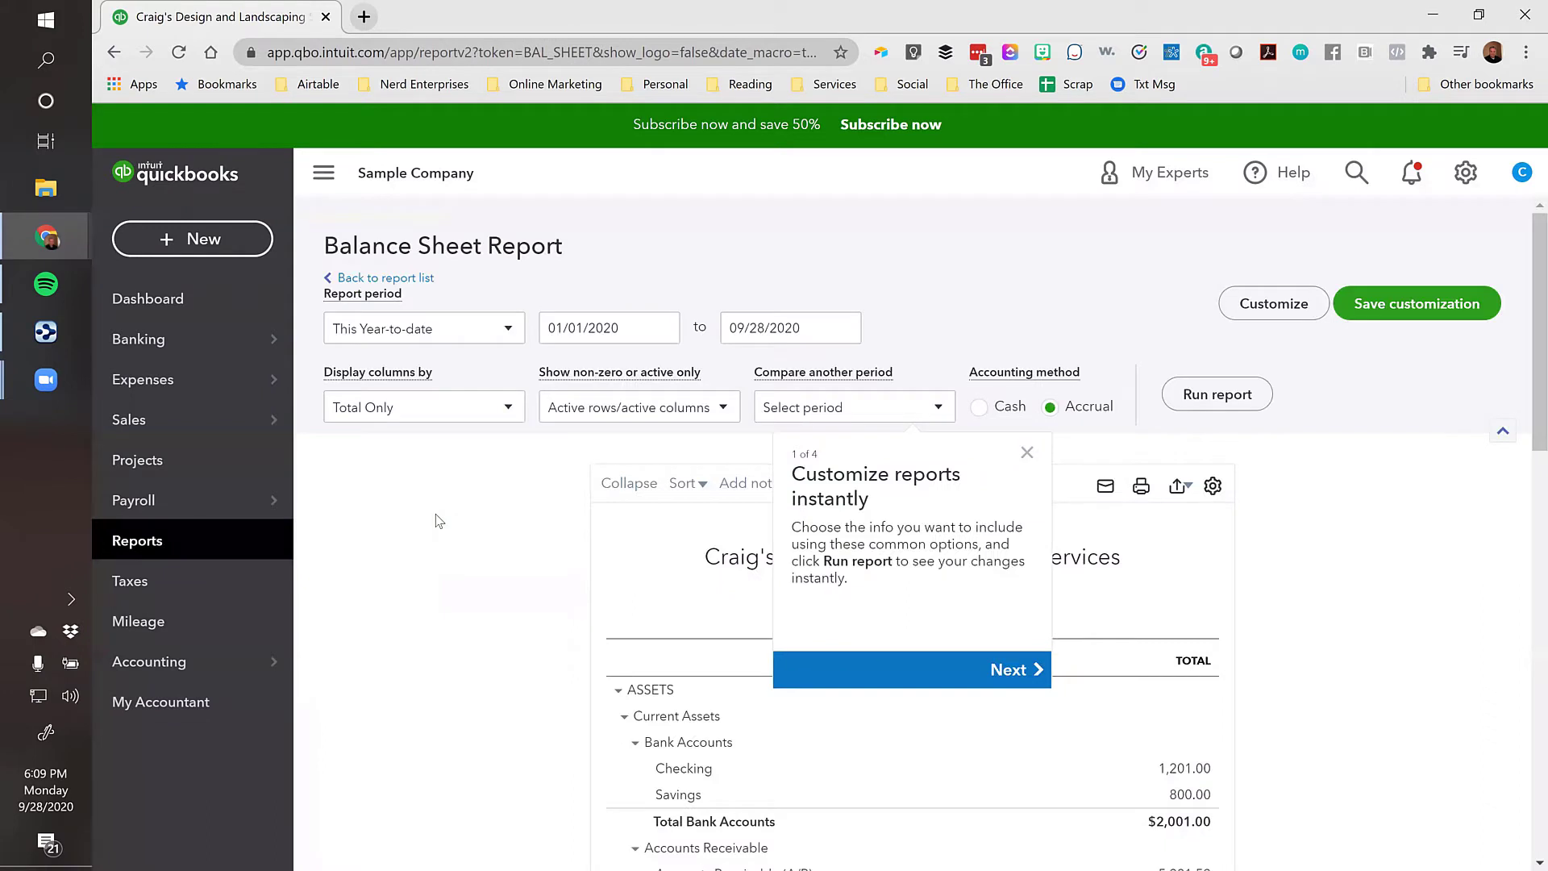
{"action": "left_click", "coordinate": [1027, 452]}
{"action": "scroll", "coordinate": [461, 558], "scroll_direction": "down", "scroll_amount": 1}
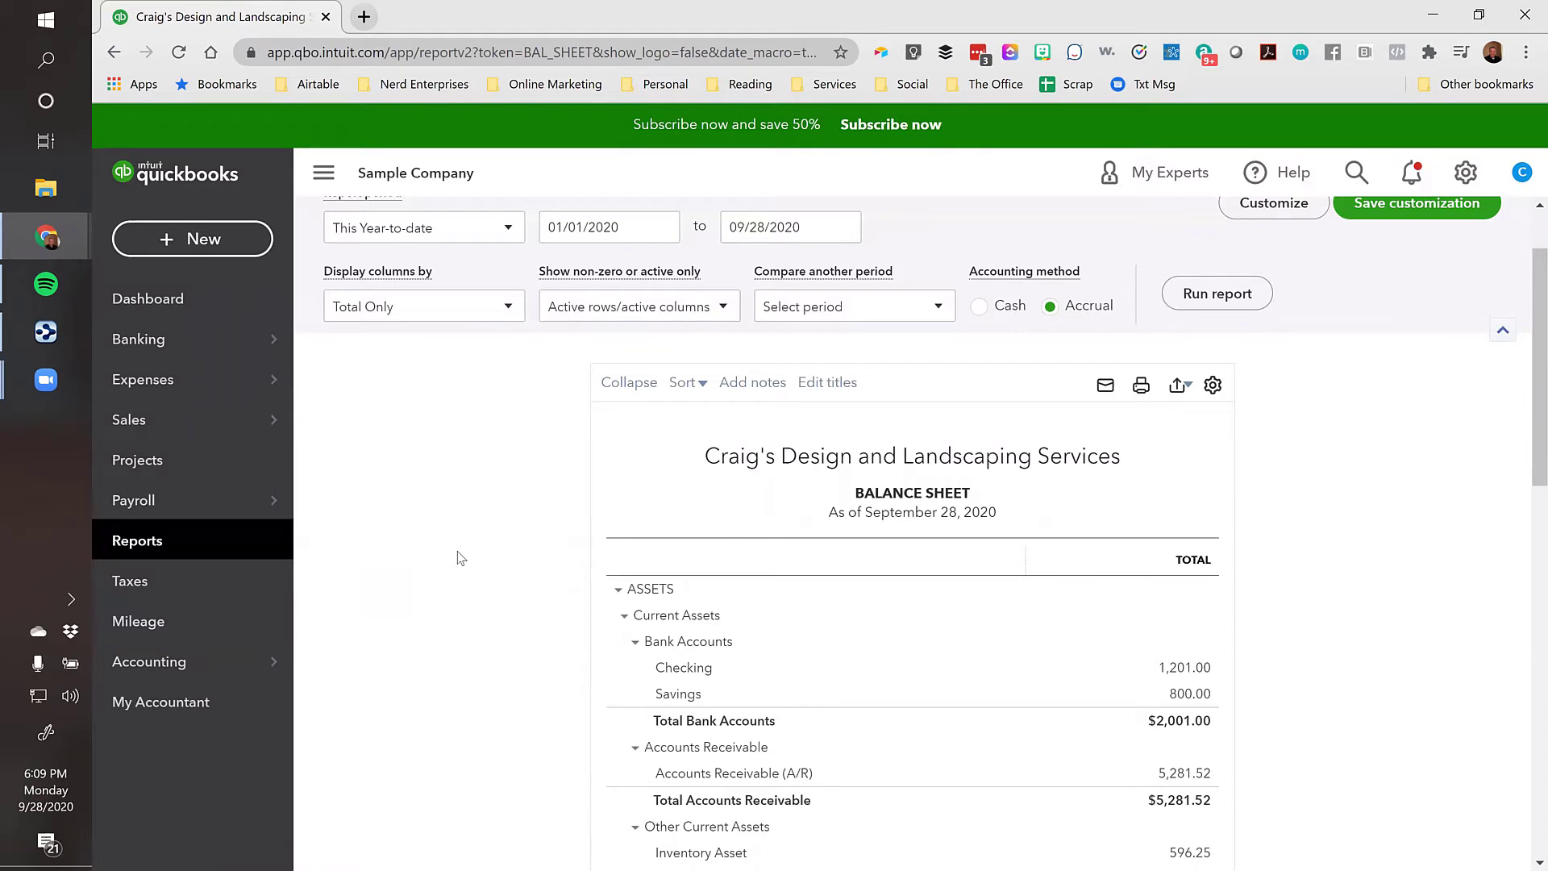
{"action": "scroll", "coordinate": [459, 558], "scroll_direction": "down", "scroll_amount": 4}
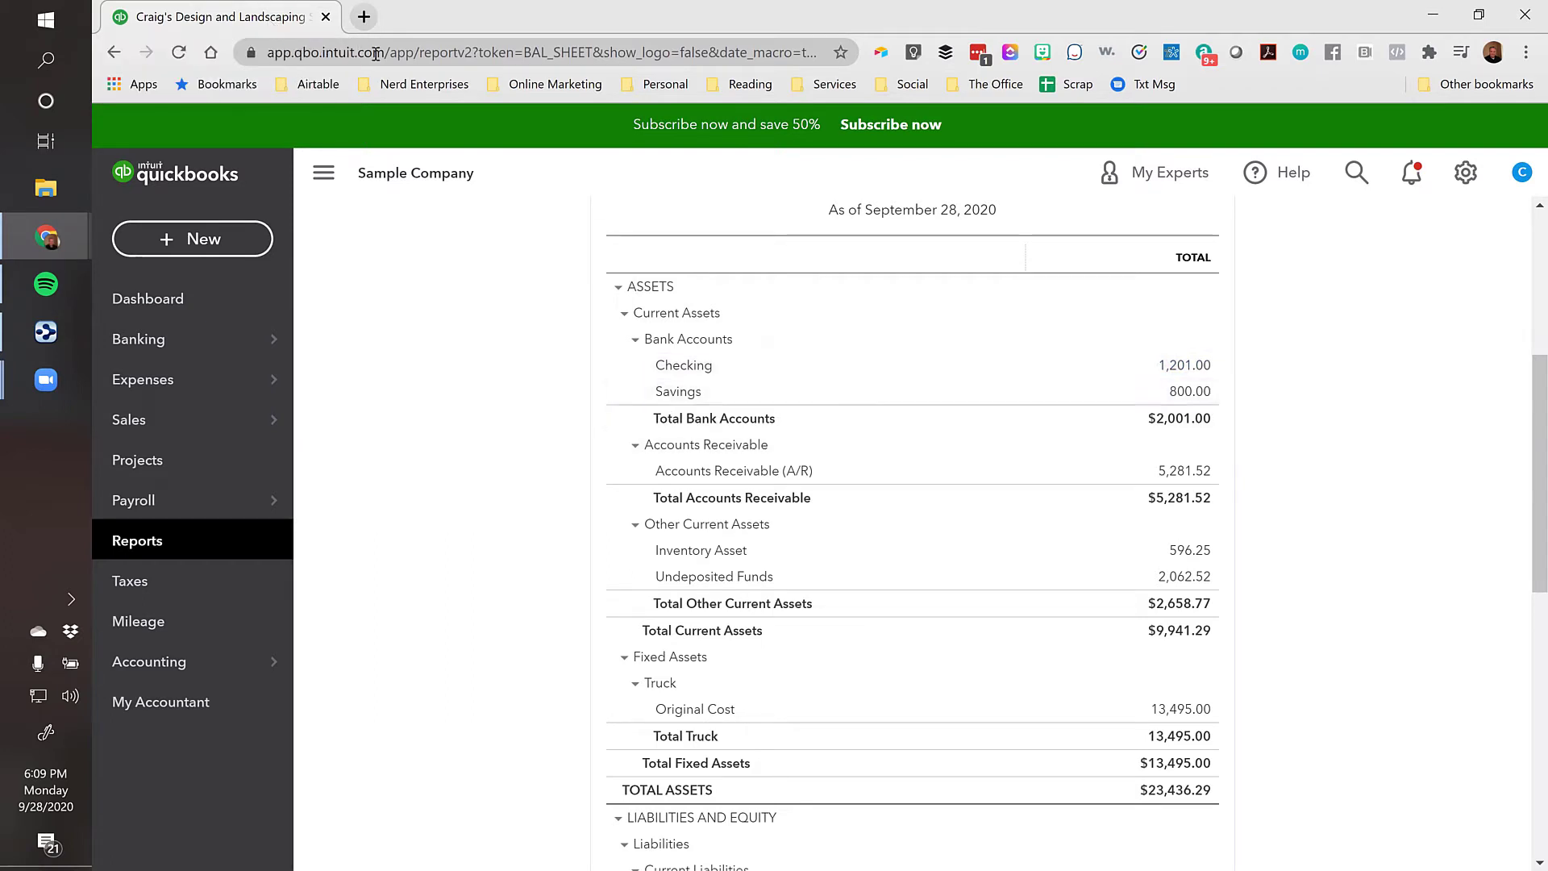
Duplicate the Balance Sheet browser tab and open the Reconcile setup page for the Checking account there, getting past the introductory prompts
{"action": "right_click", "coordinate": [273, 18]}
{"action": "left_click", "coordinate": [335, 145]}
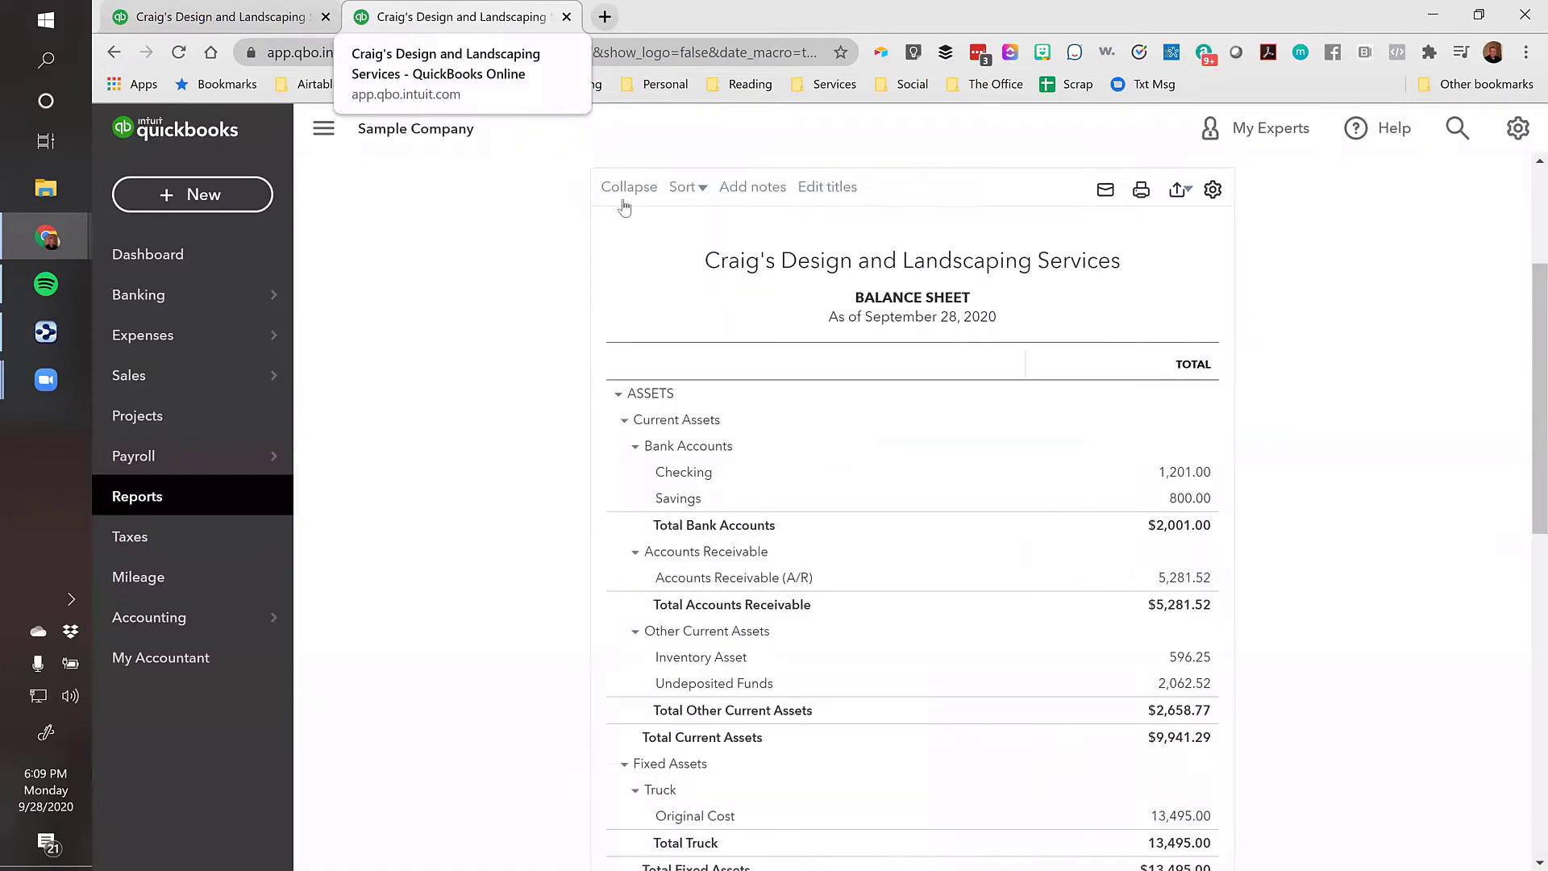
{"action": "left_click", "coordinate": [1466, 173]}
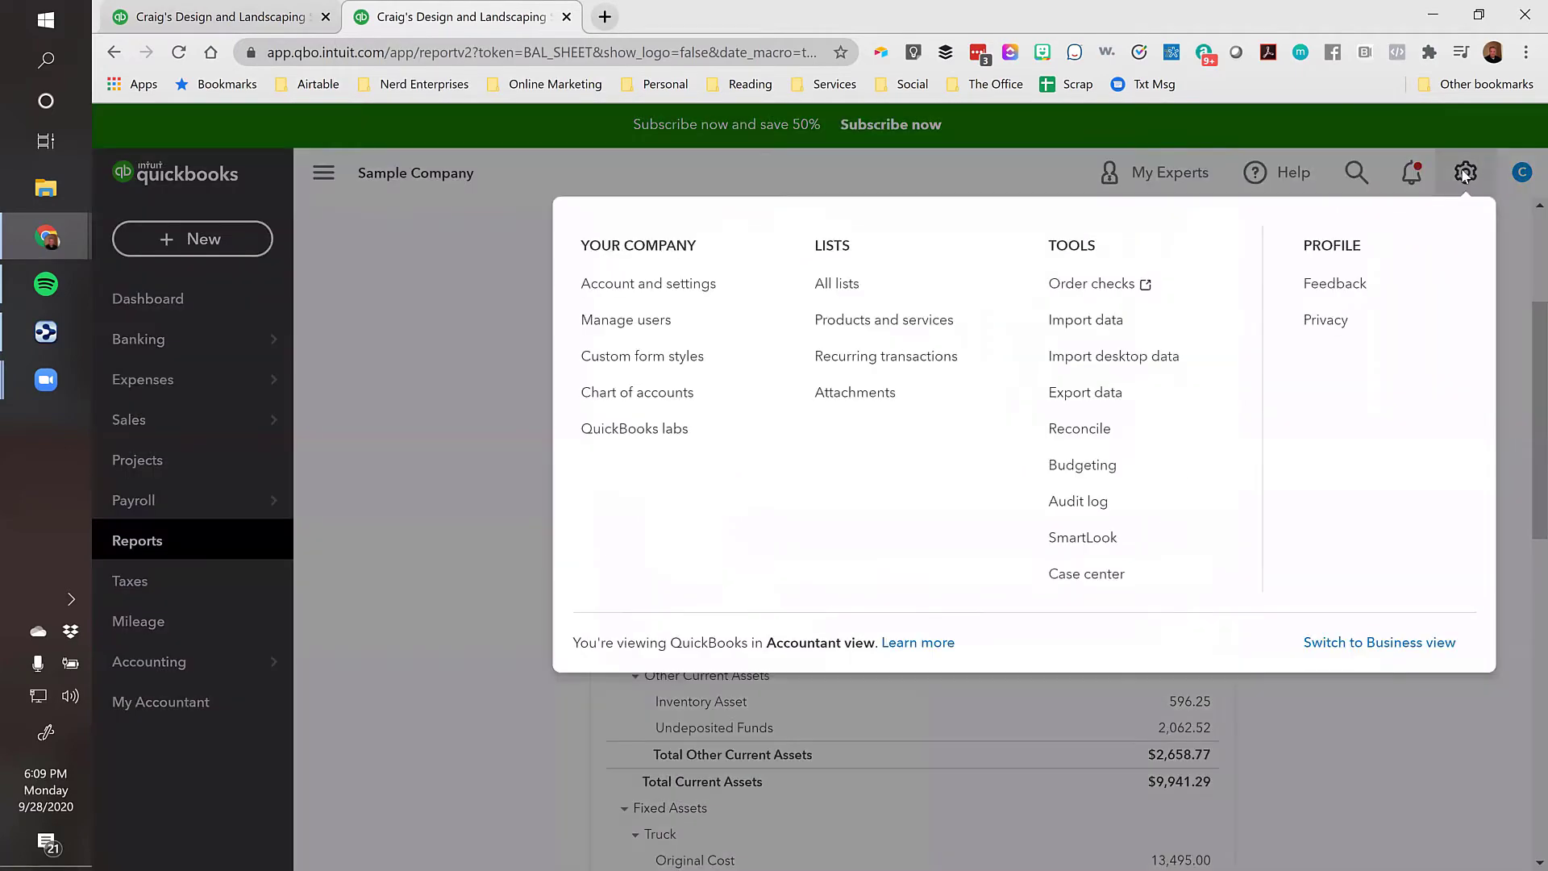
{"action": "left_click", "coordinate": [1086, 432]}
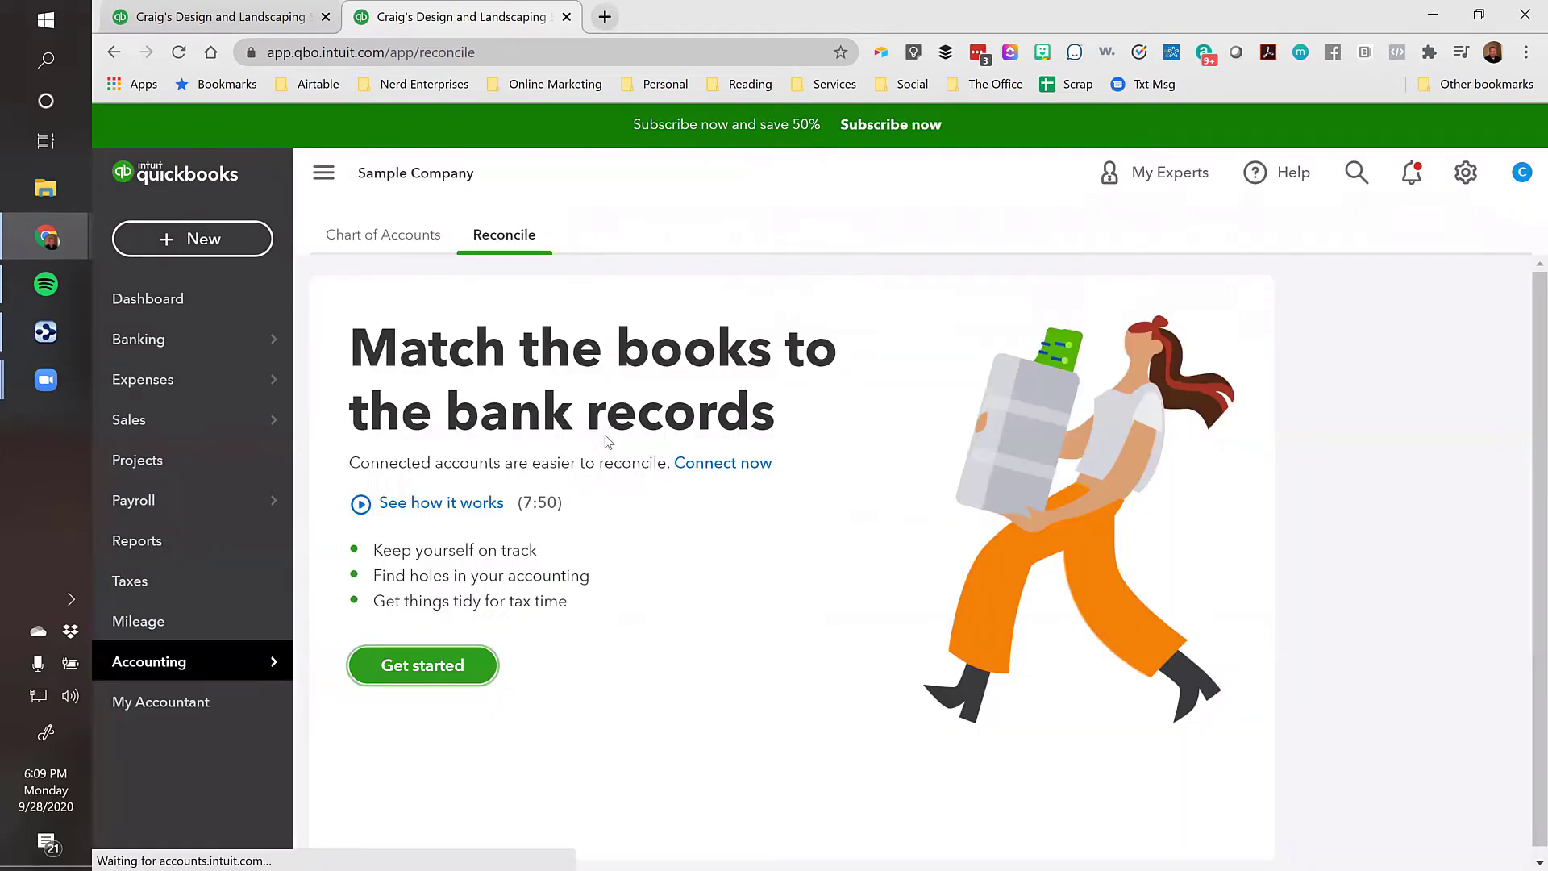
{"action": "left_click", "coordinate": [440, 676]}
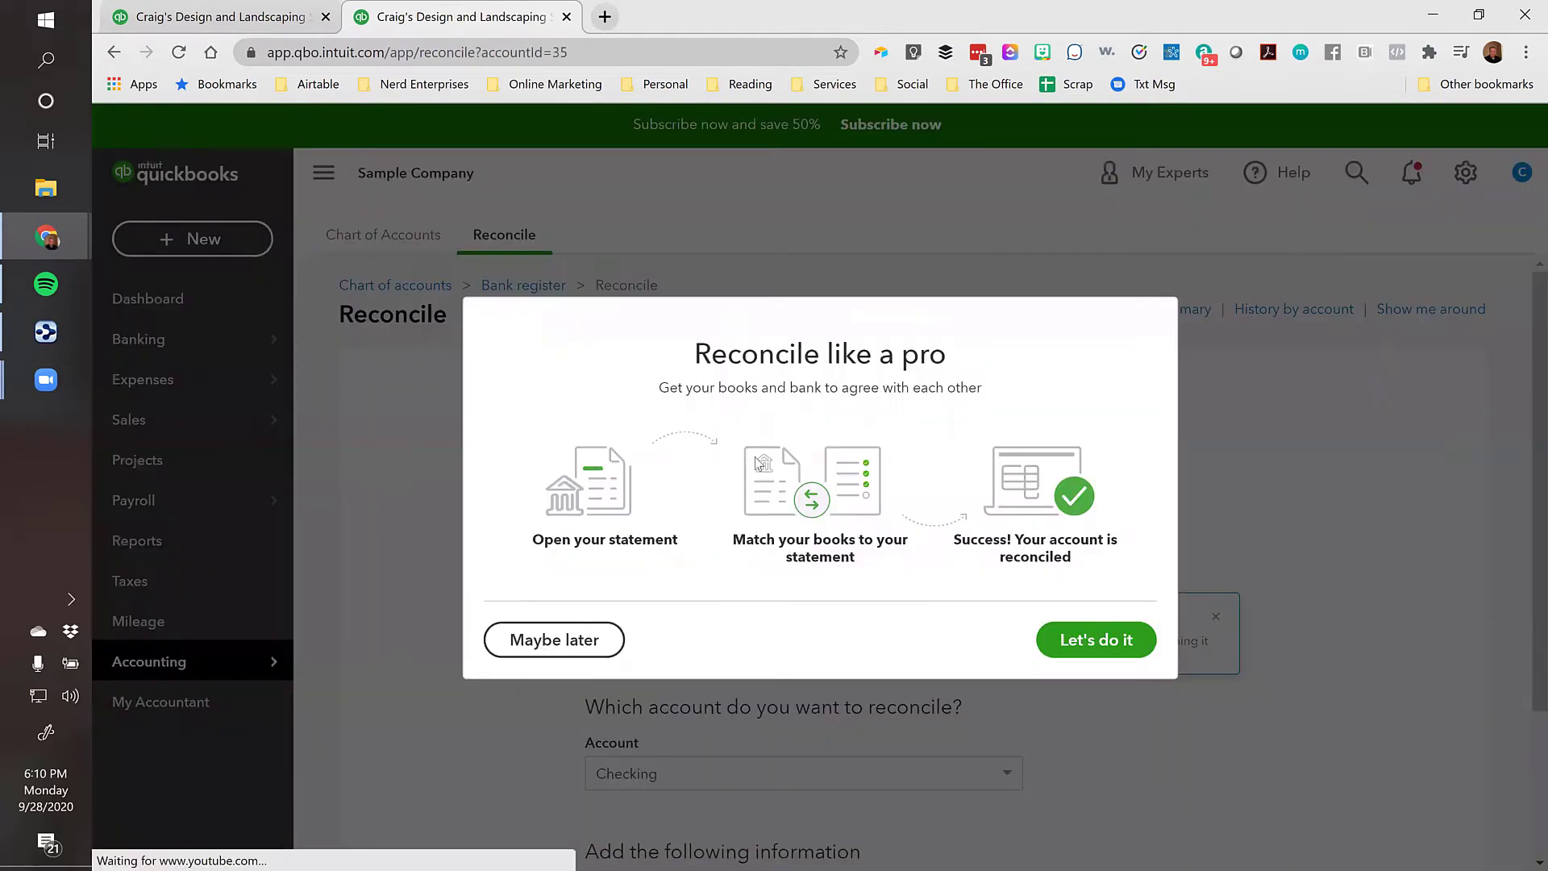
{"action": "left_click", "coordinate": [1080, 641]}
{"action": "scroll", "coordinate": [1177, 597], "scroll_direction": "down", "scroll_amount": 3}
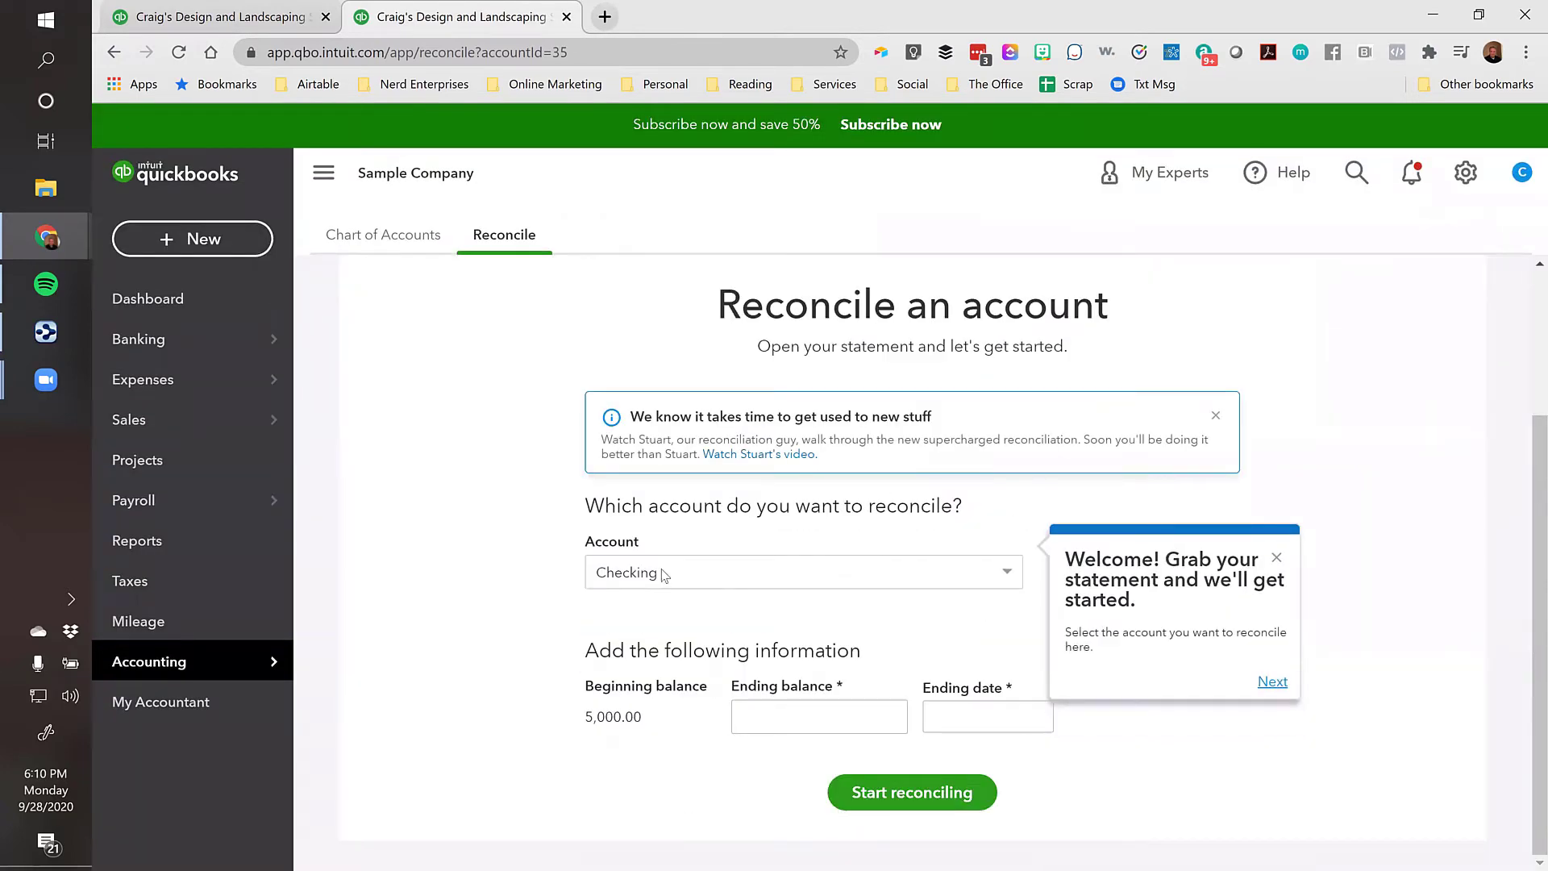
{"action": "left_click", "coordinate": [1273, 682]}
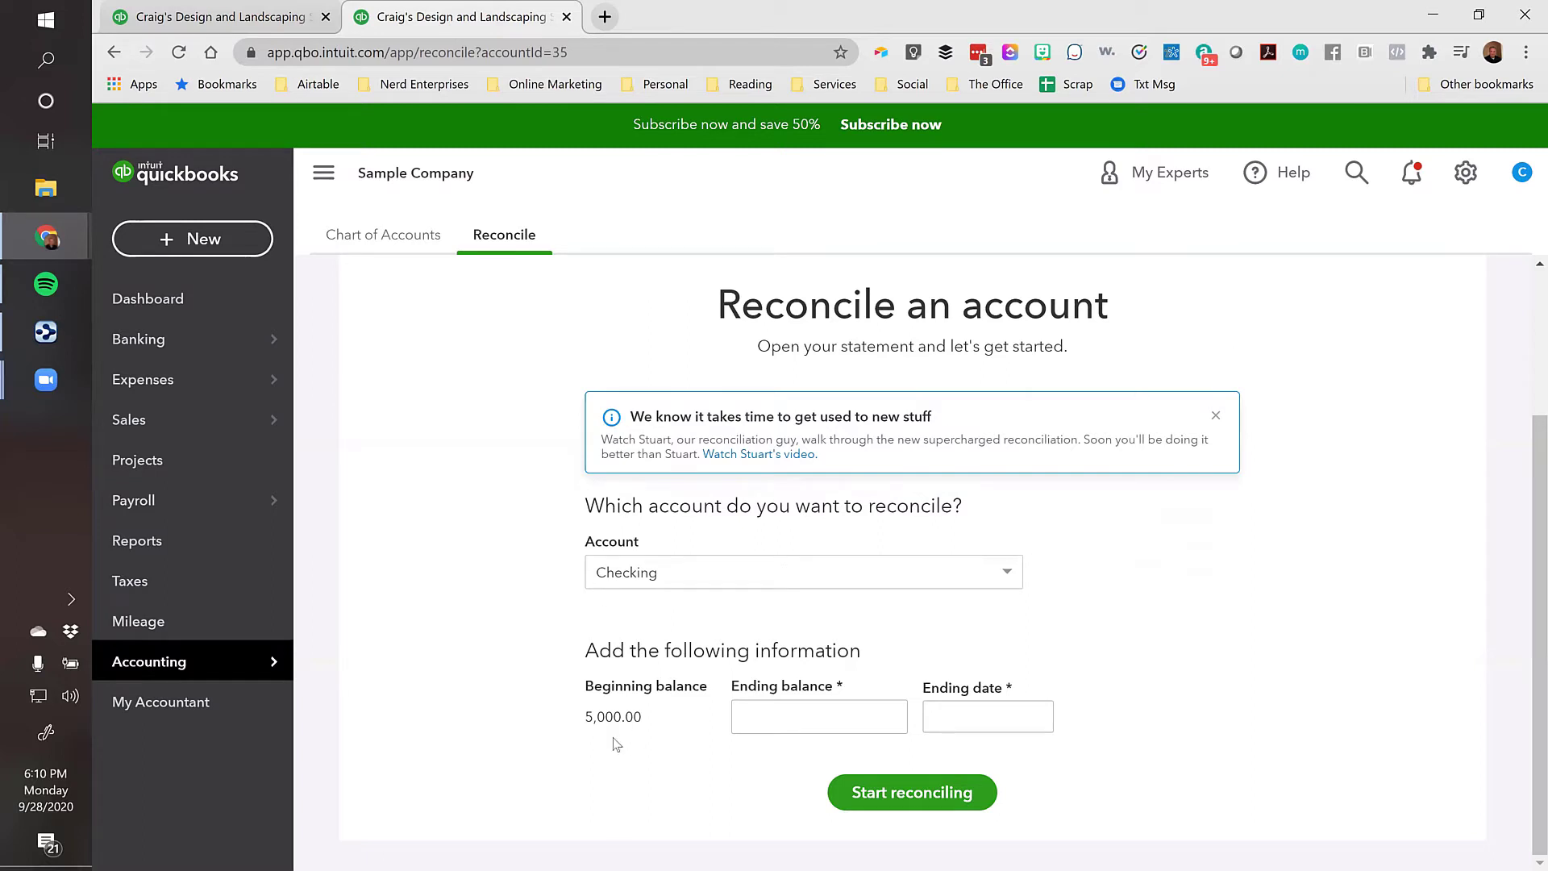
Check the Checking account's beginning balance for reconciliation and open its reconciliation history by account
{"action": "left_click_drag", "start_coordinate": [649, 730], "coordinate": [588, 732]}
{"action": "left_click", "coordinate": [571, 729]}
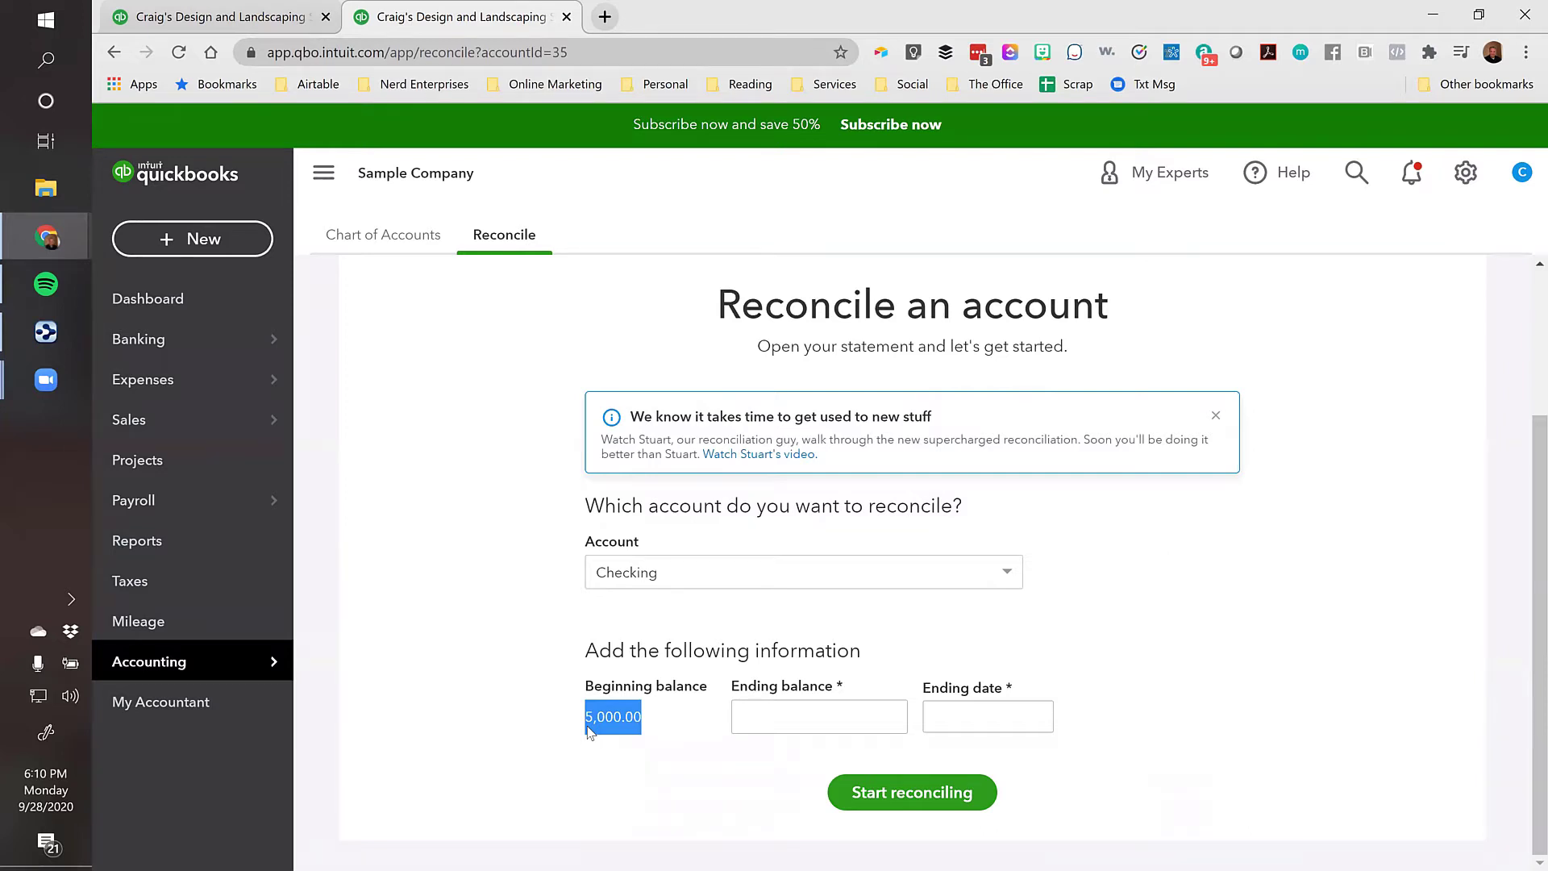
{"action": "scroll", "coordinate": [1213, 487], "scroll_direction": "up", "scroll_amount": 3}
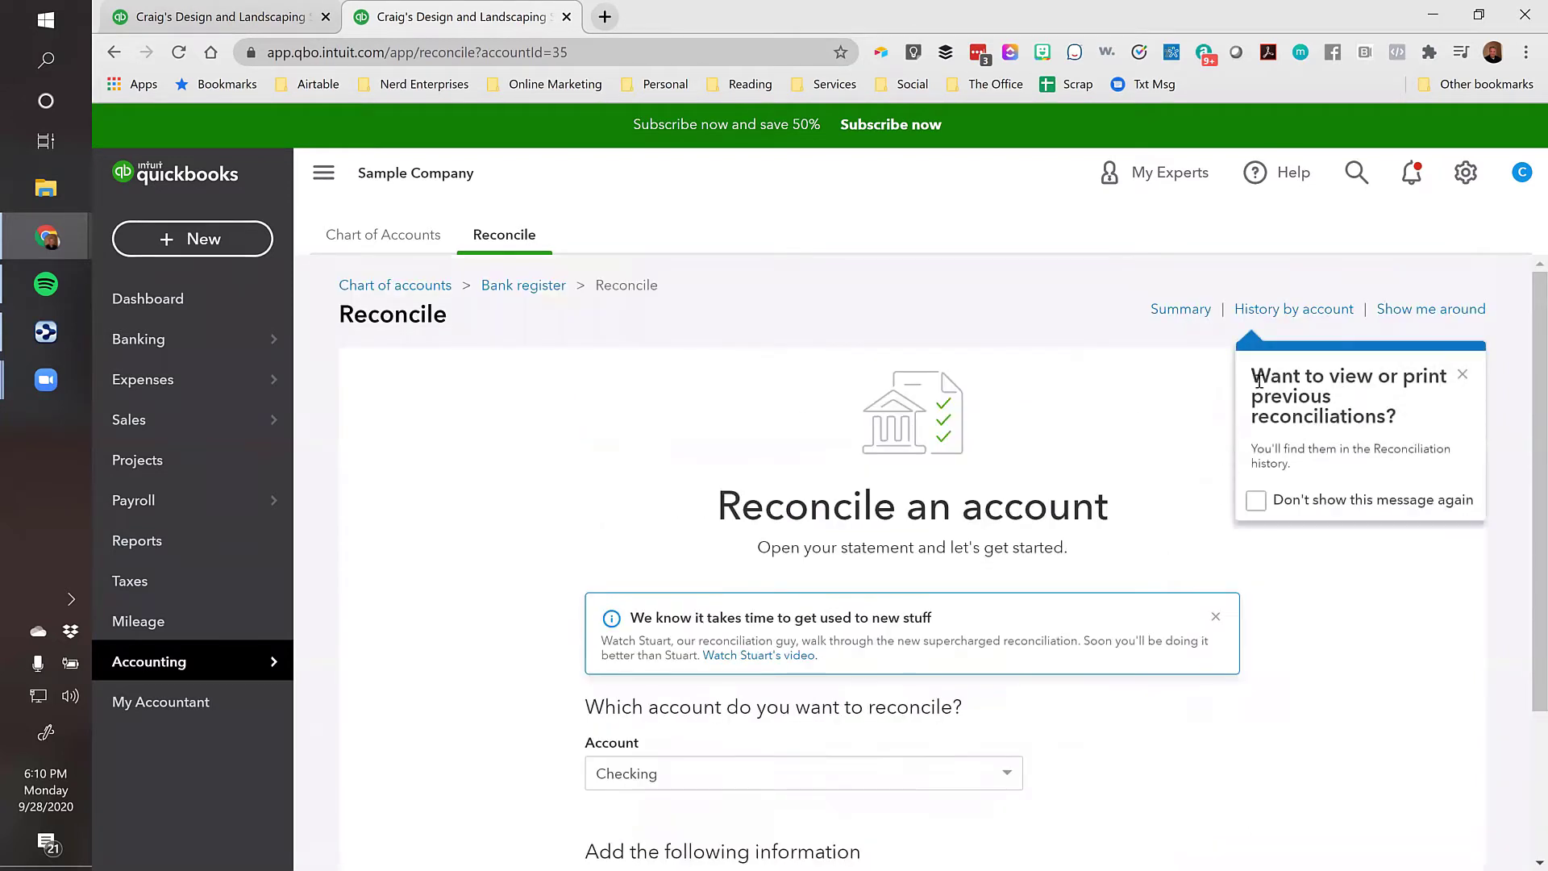
{"action": "left_click", "coordinate": [1267, 312]}
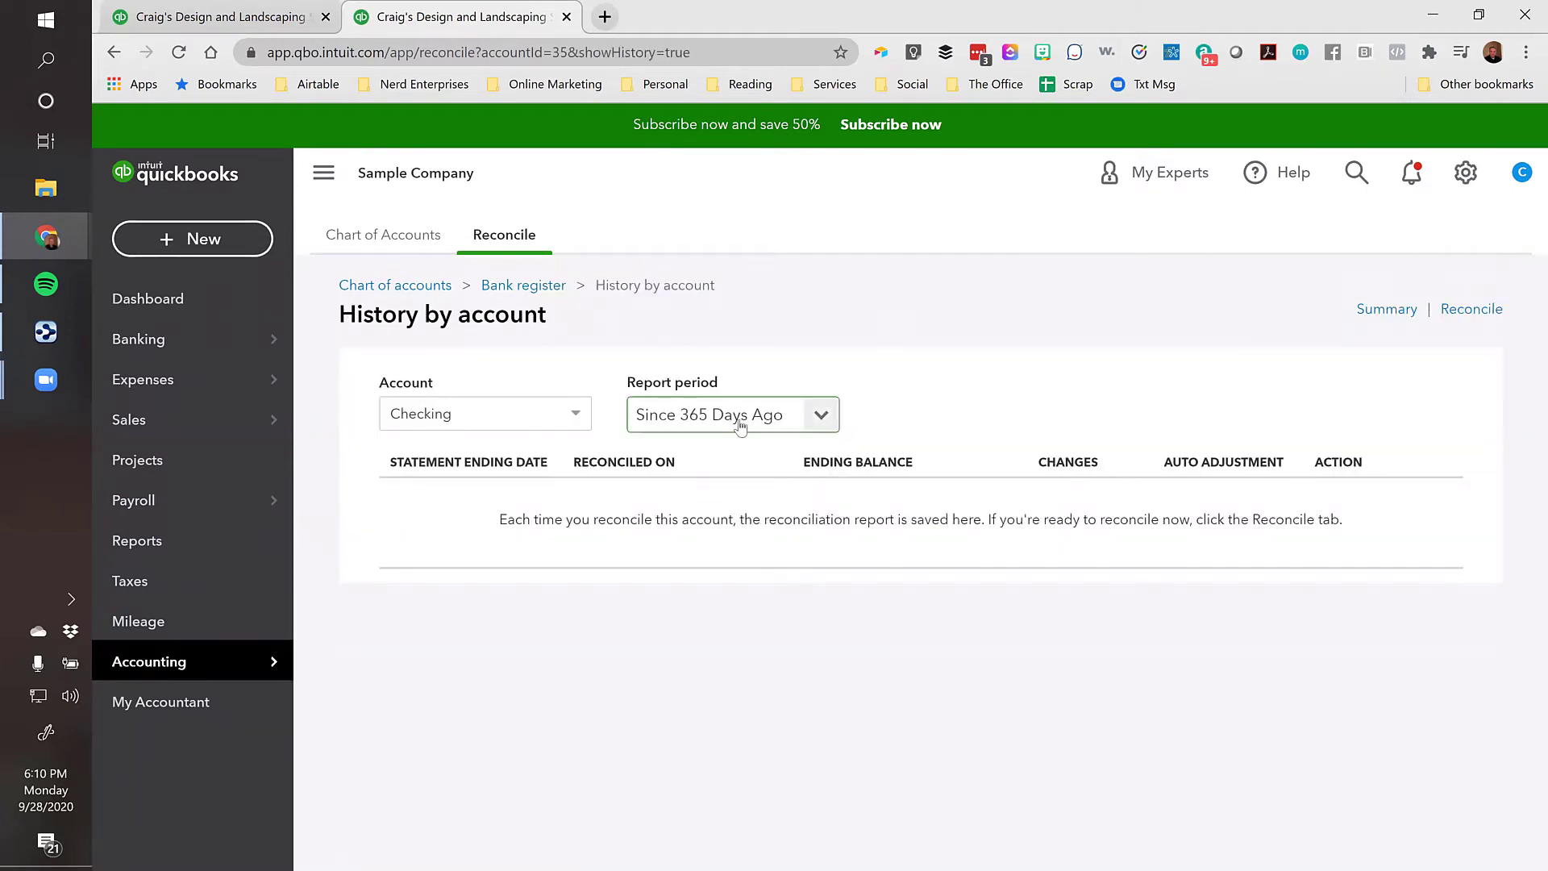
Open the bank register for Checking, dismiss the register tour, and sort the transactions by date, oldest first
{"action": "left_click", "coordinate": [542, 291]}
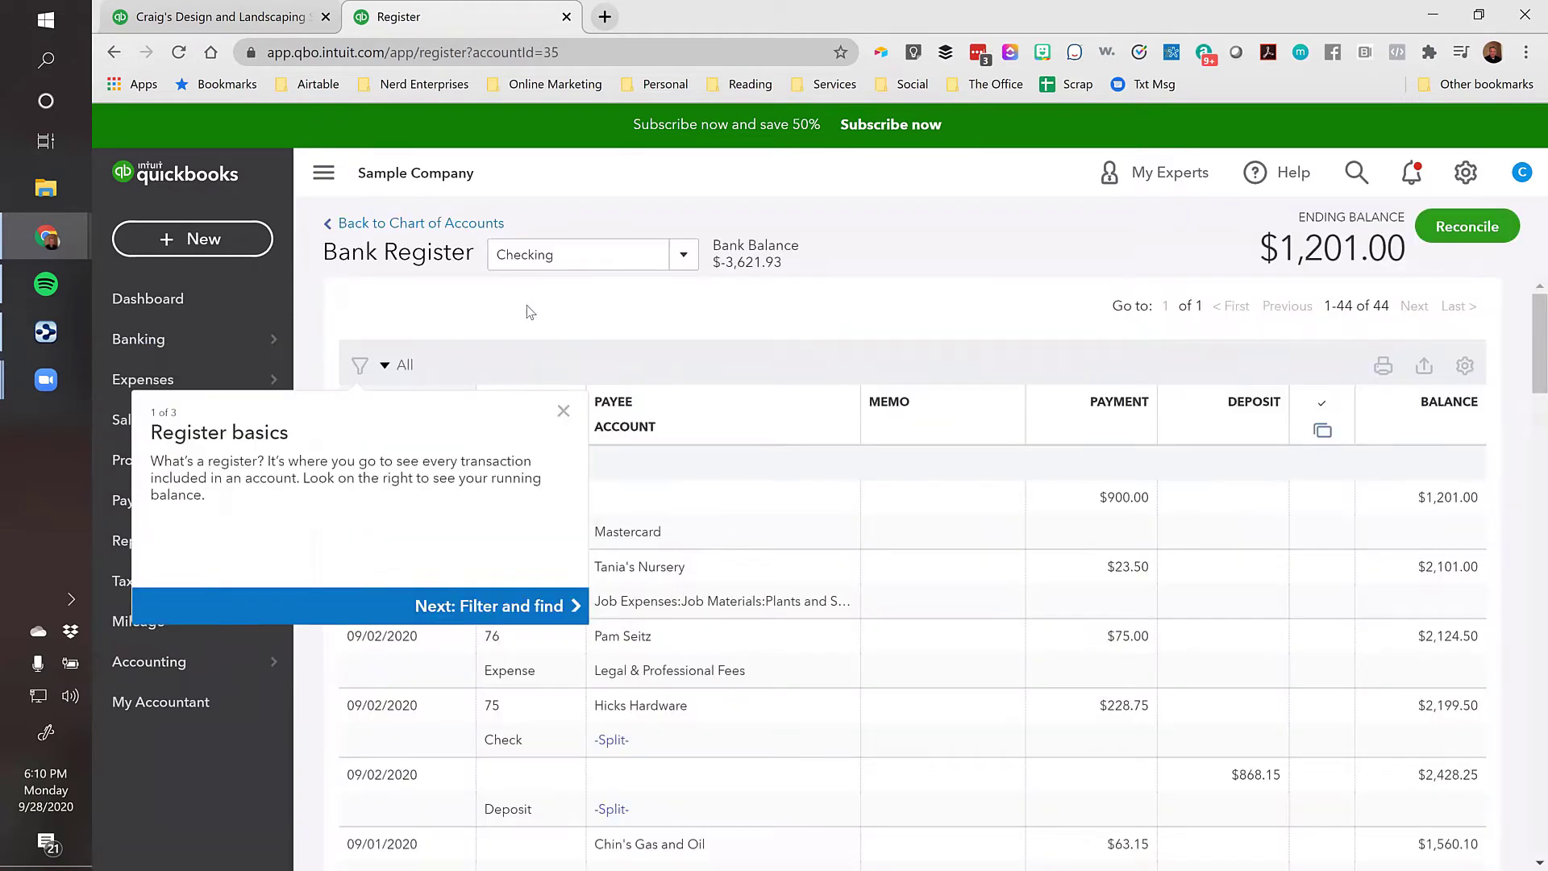
{"action": "left_click", "coordinate": [563, 412]}
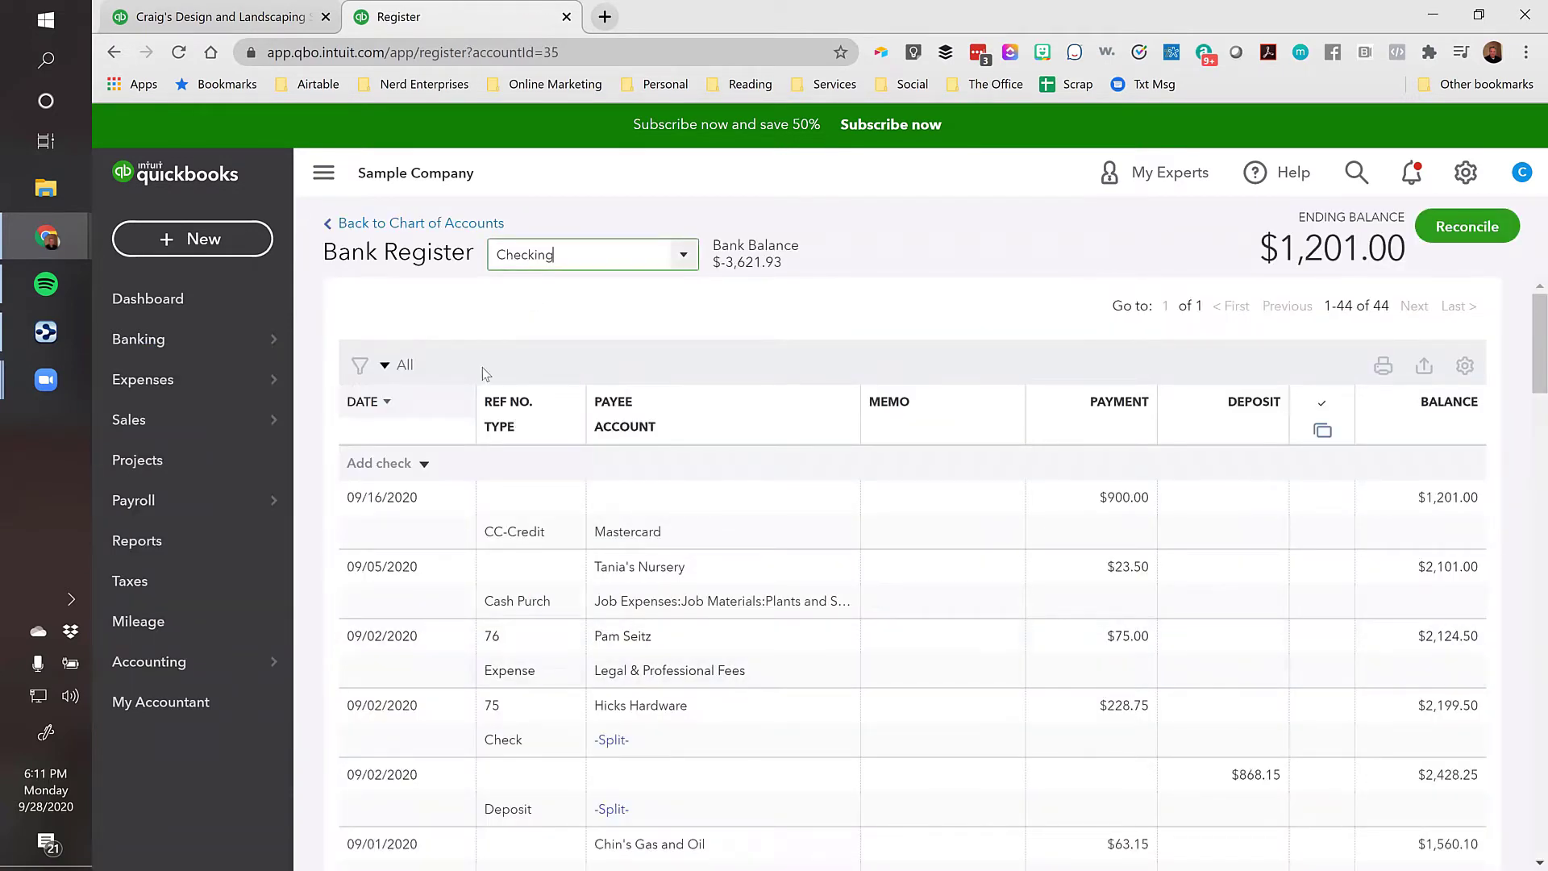
{"action": "left_click", "coordinate": [380, 403]}
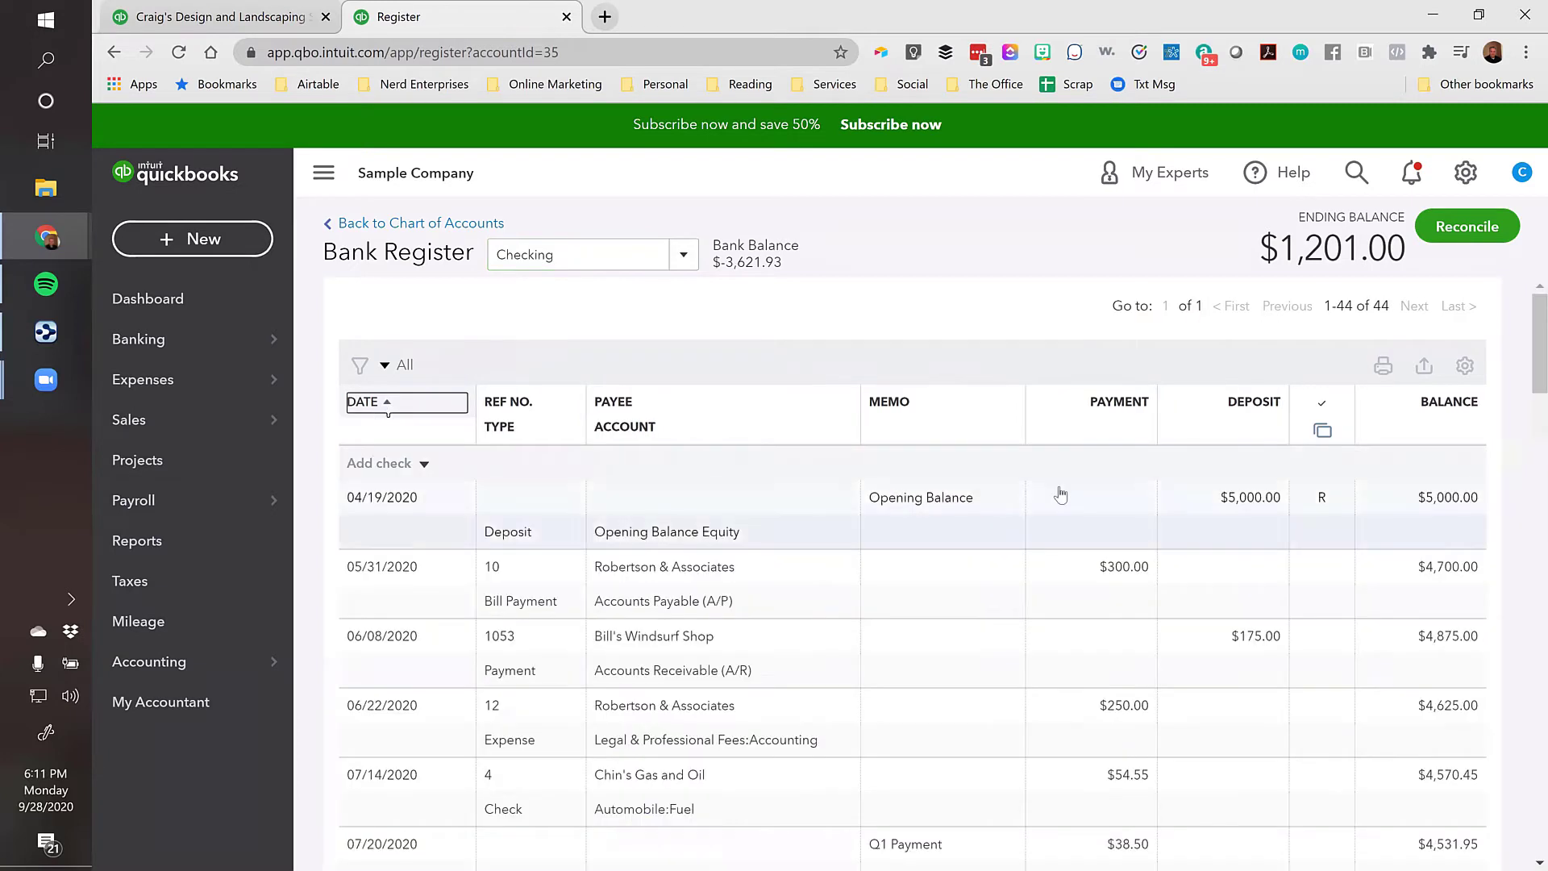
Delete the reconciled Opening Balance deposit dated 04/19/2020 from the Checking register and confirm the deletion
{"action": "left_click", "coordinate": [1250, 509]}
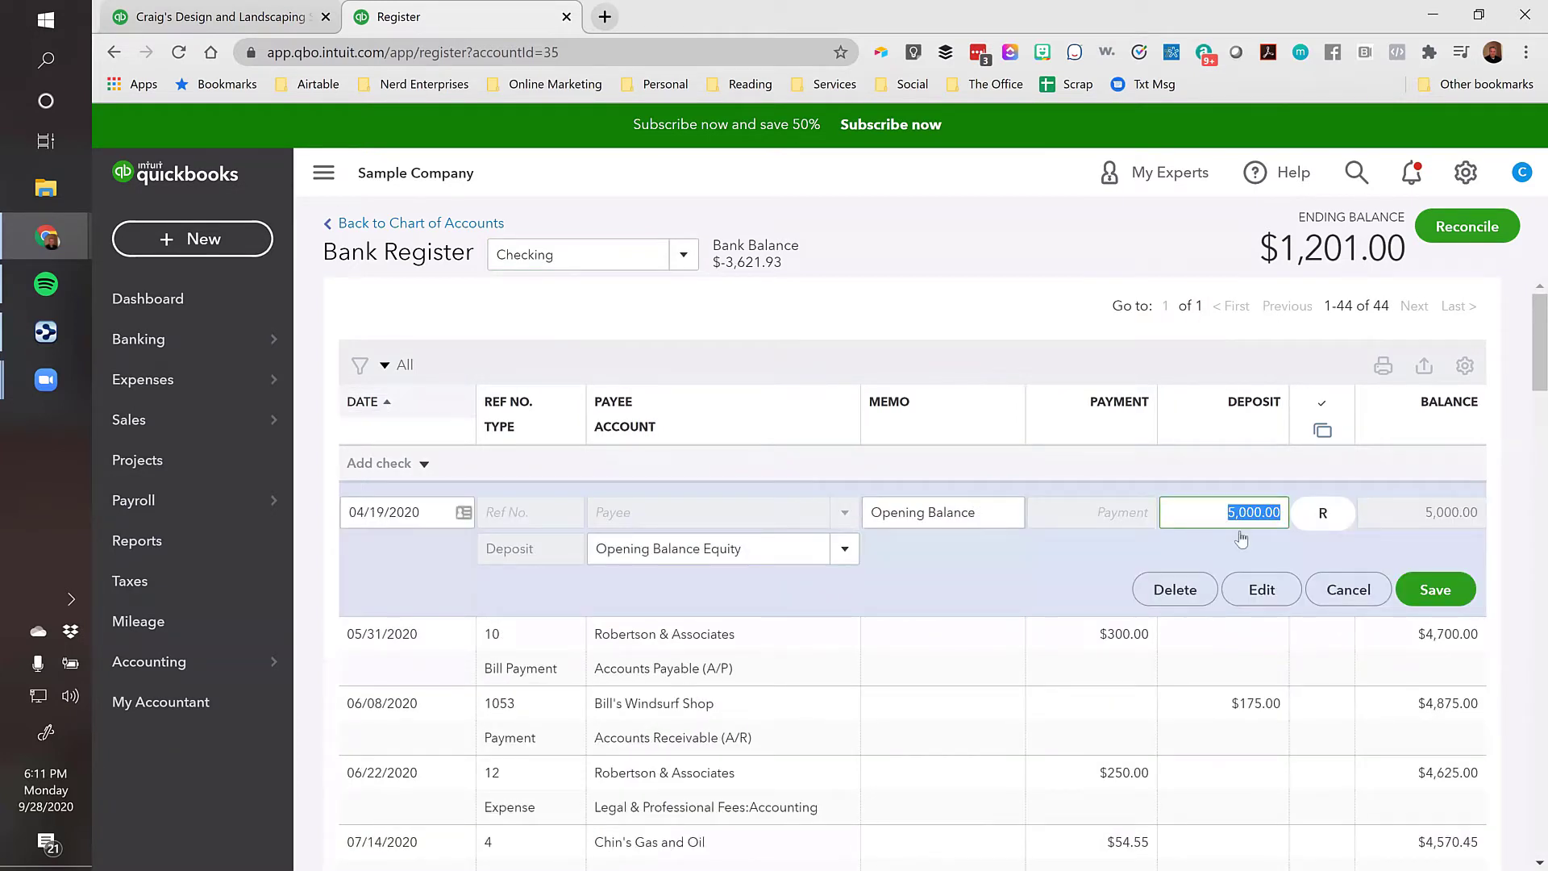
{"action": "left_click", "coordinate": [423, 513]}
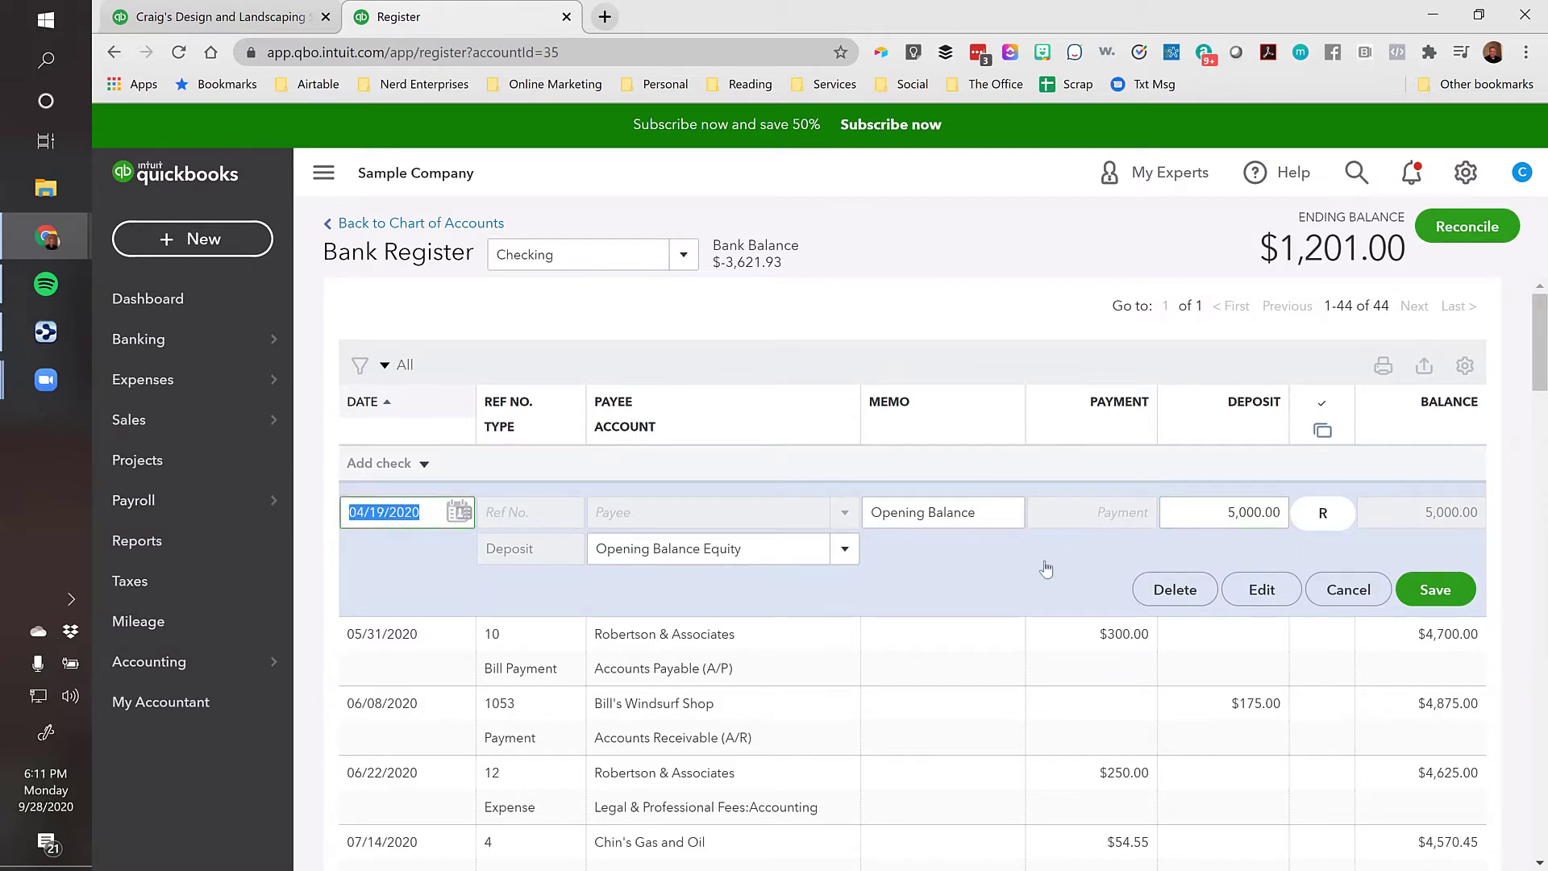
{"action": "left_click", "coordinate": [1216, 514]}
{"action": "left_click", "coordinate": [1238, 513]}
{"action": "left_click", "coordinate": [1178, 593]}
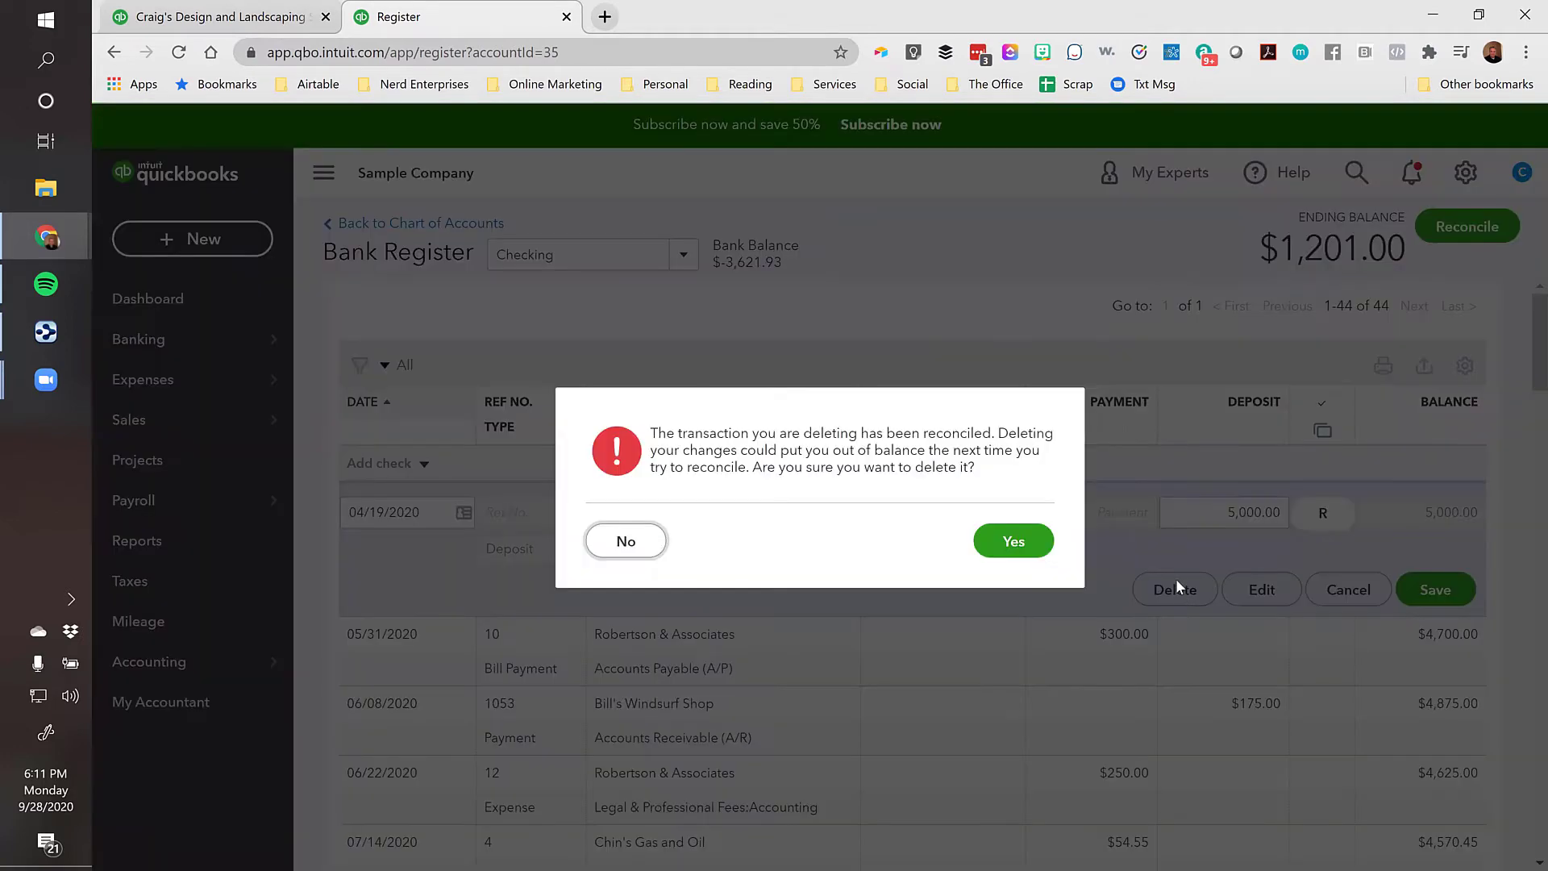
{"action": "left_click", "coordinate": [996, 543]}
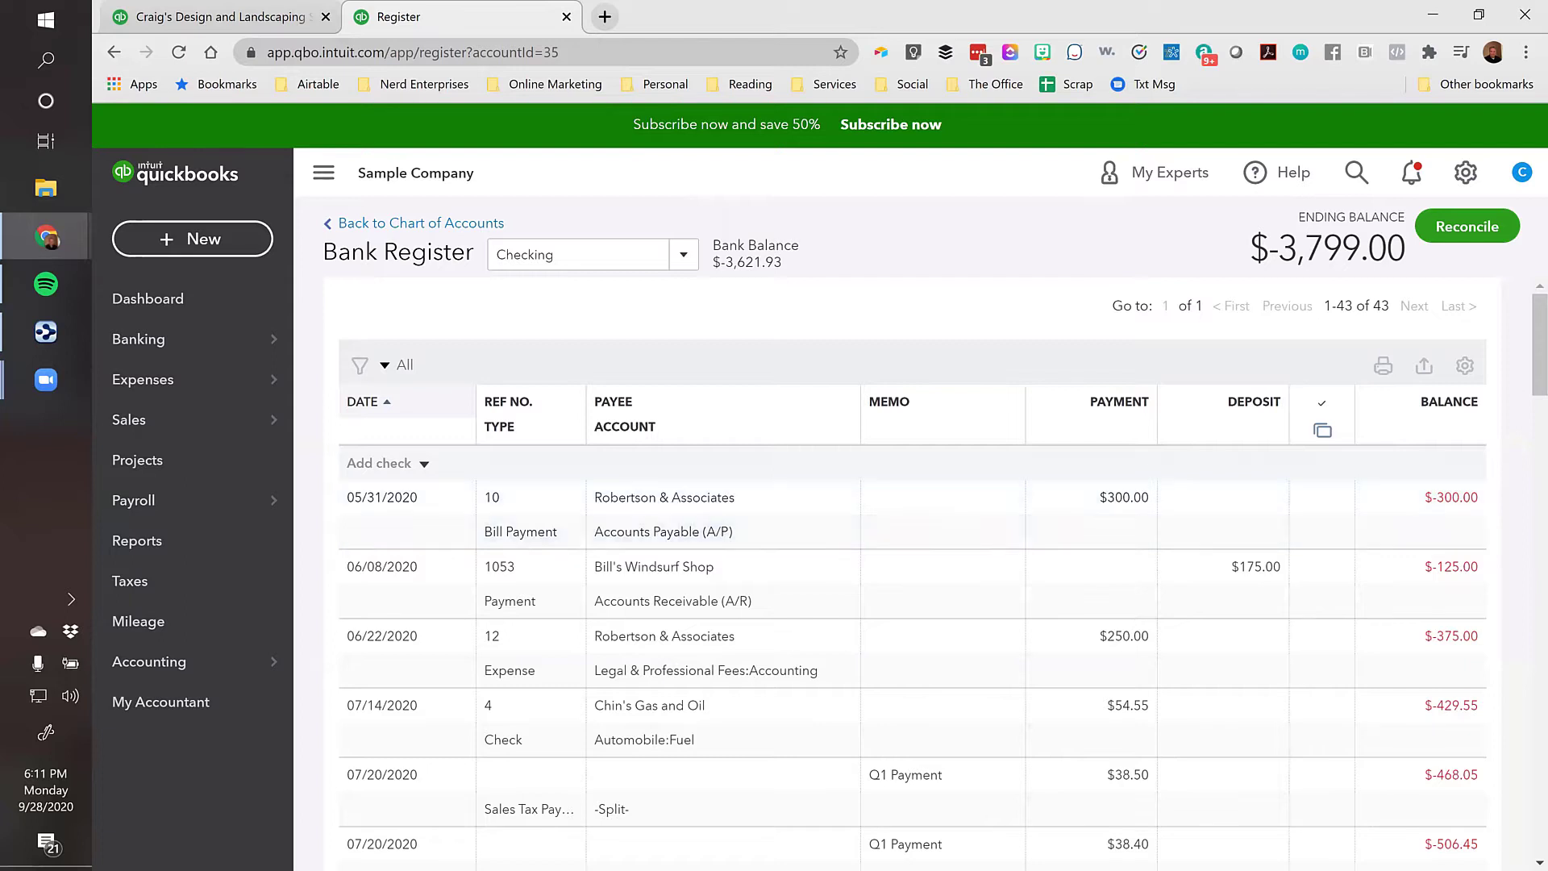
Look at the Balance Sheet in the first browser tab, and bring up the reports list in the register's tab
{"action": "left_click", "coordinate": [262, 18]}
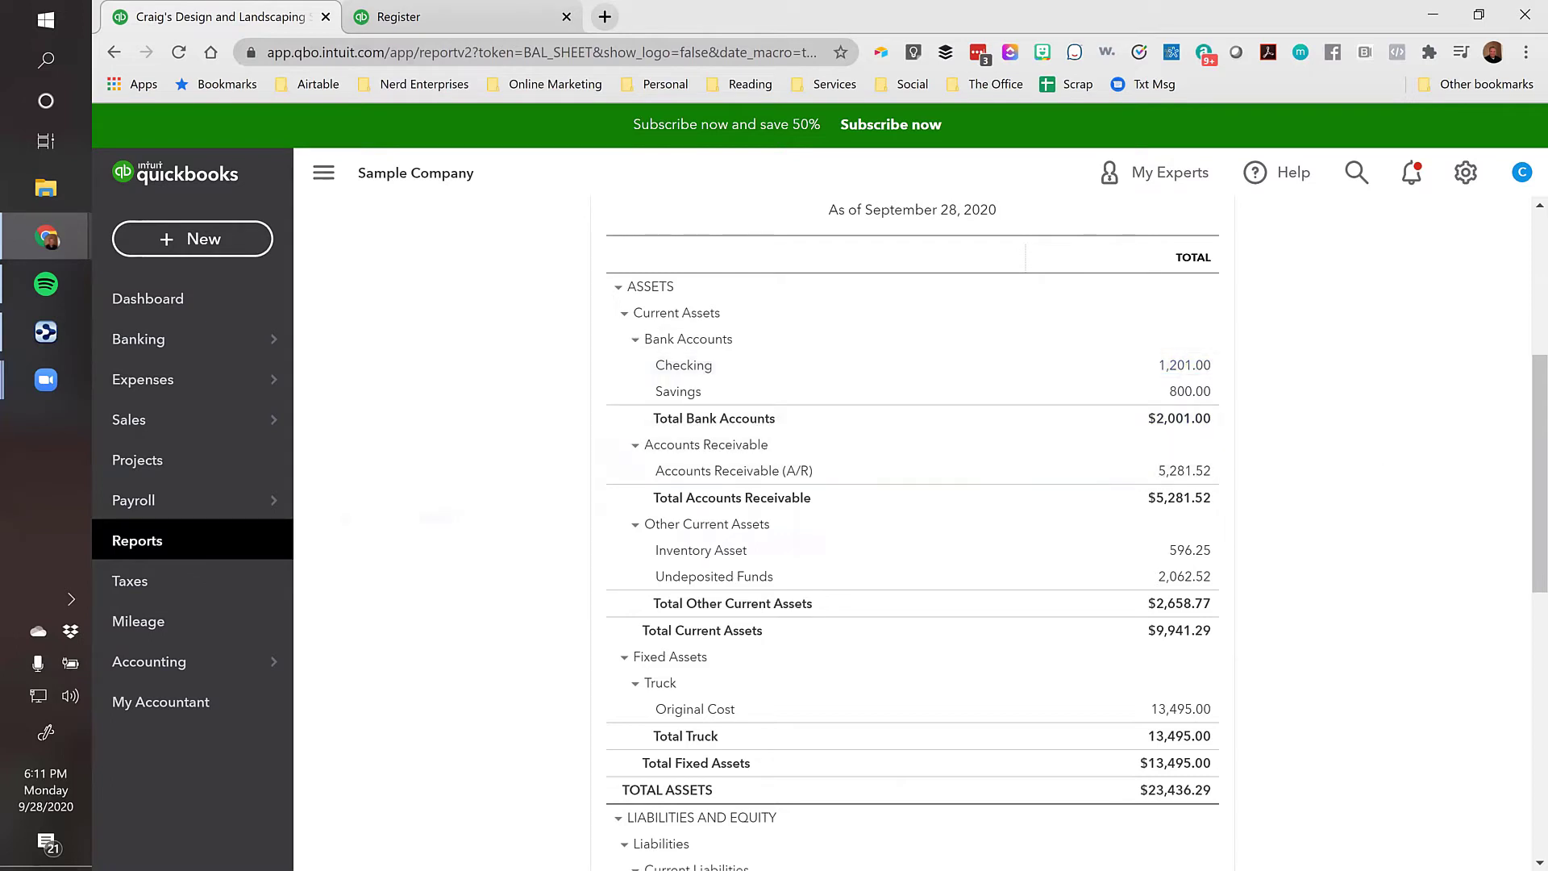
{"action": "left_click", "coordinate": [483, 11]}
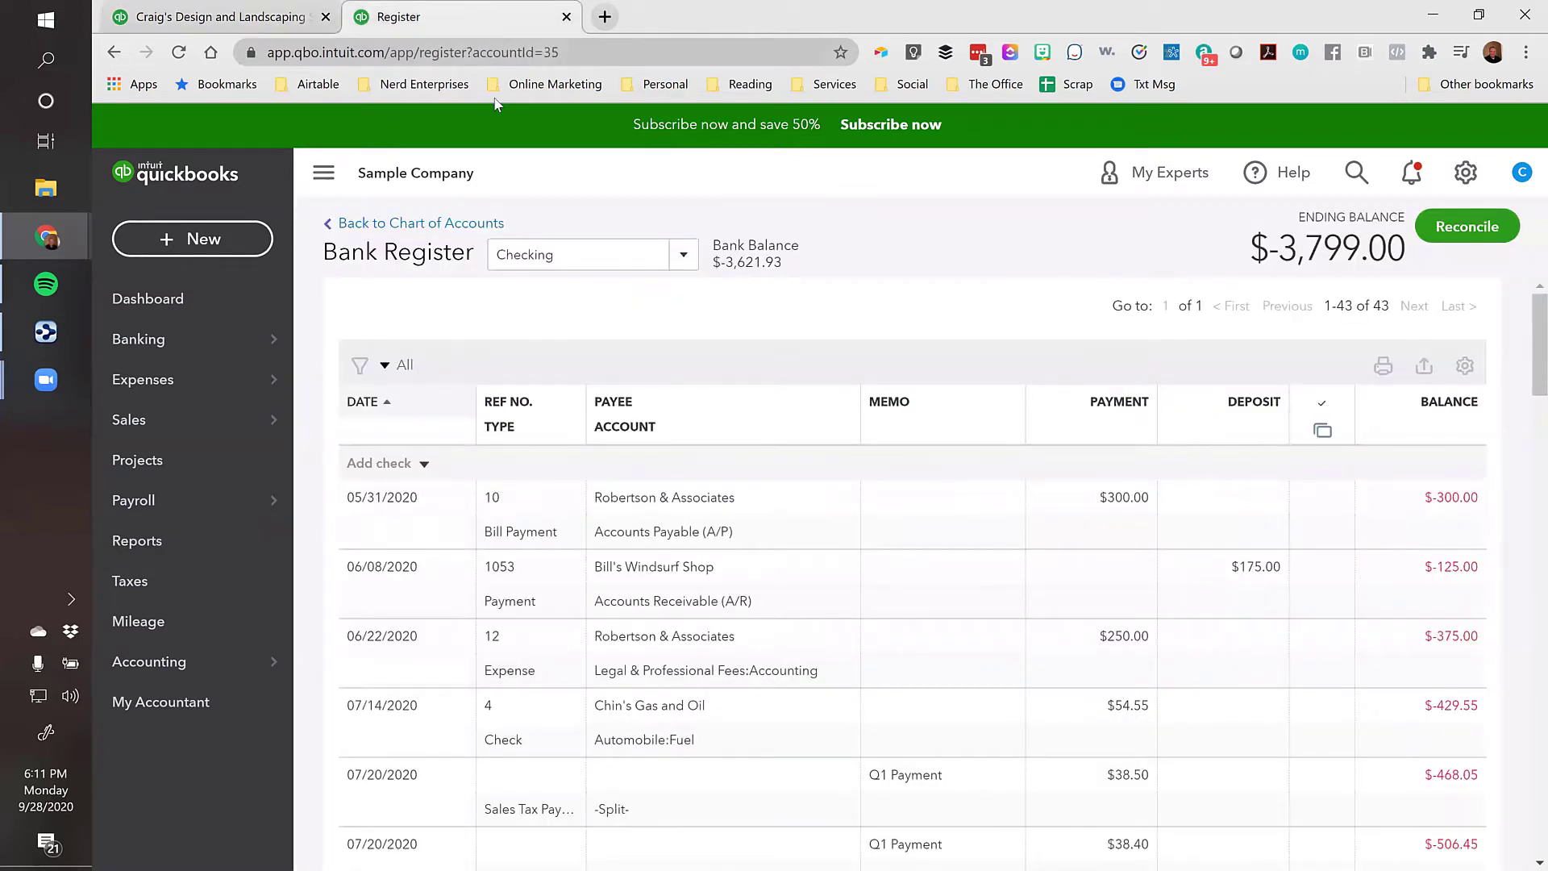
{"action": "left_click", "coordinate": [148, 534]}
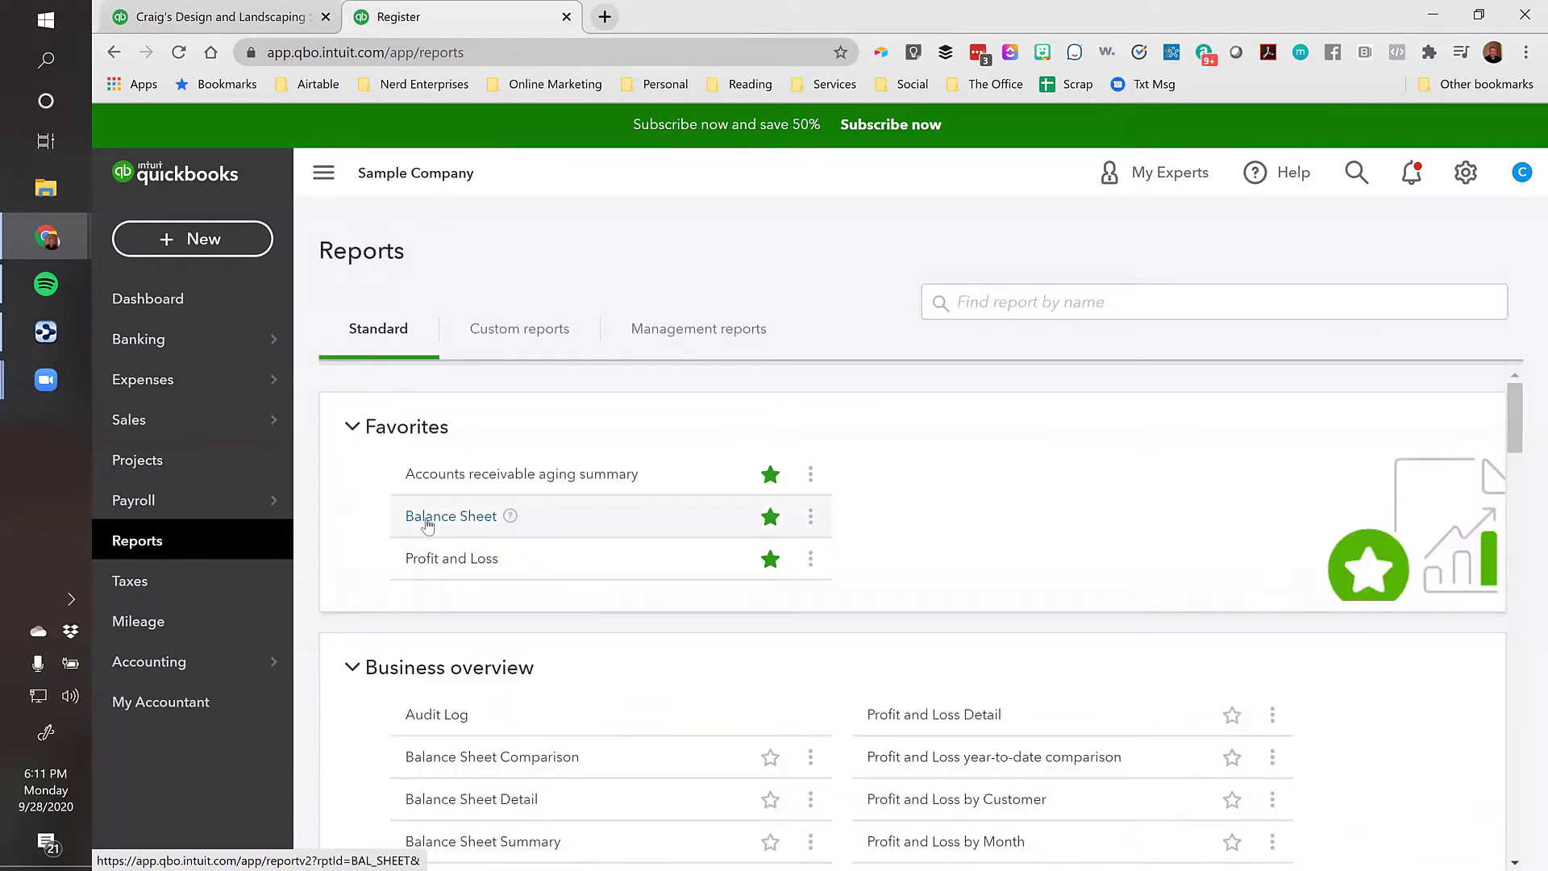
{"action": "scroll", "coordinate": [428, 525], "scroll_direction": "down", "scroll_amount": 1}
{"action": "scroll", "coordinate": [428, 525], "scroll_direction": "up", "scroll_amount": 1}
Search the reports for "agin", open the Accounts receivable aging summary, and examine customer balances across the aging columns
{"action": "left_click", "coordinate": [1017, 300]}
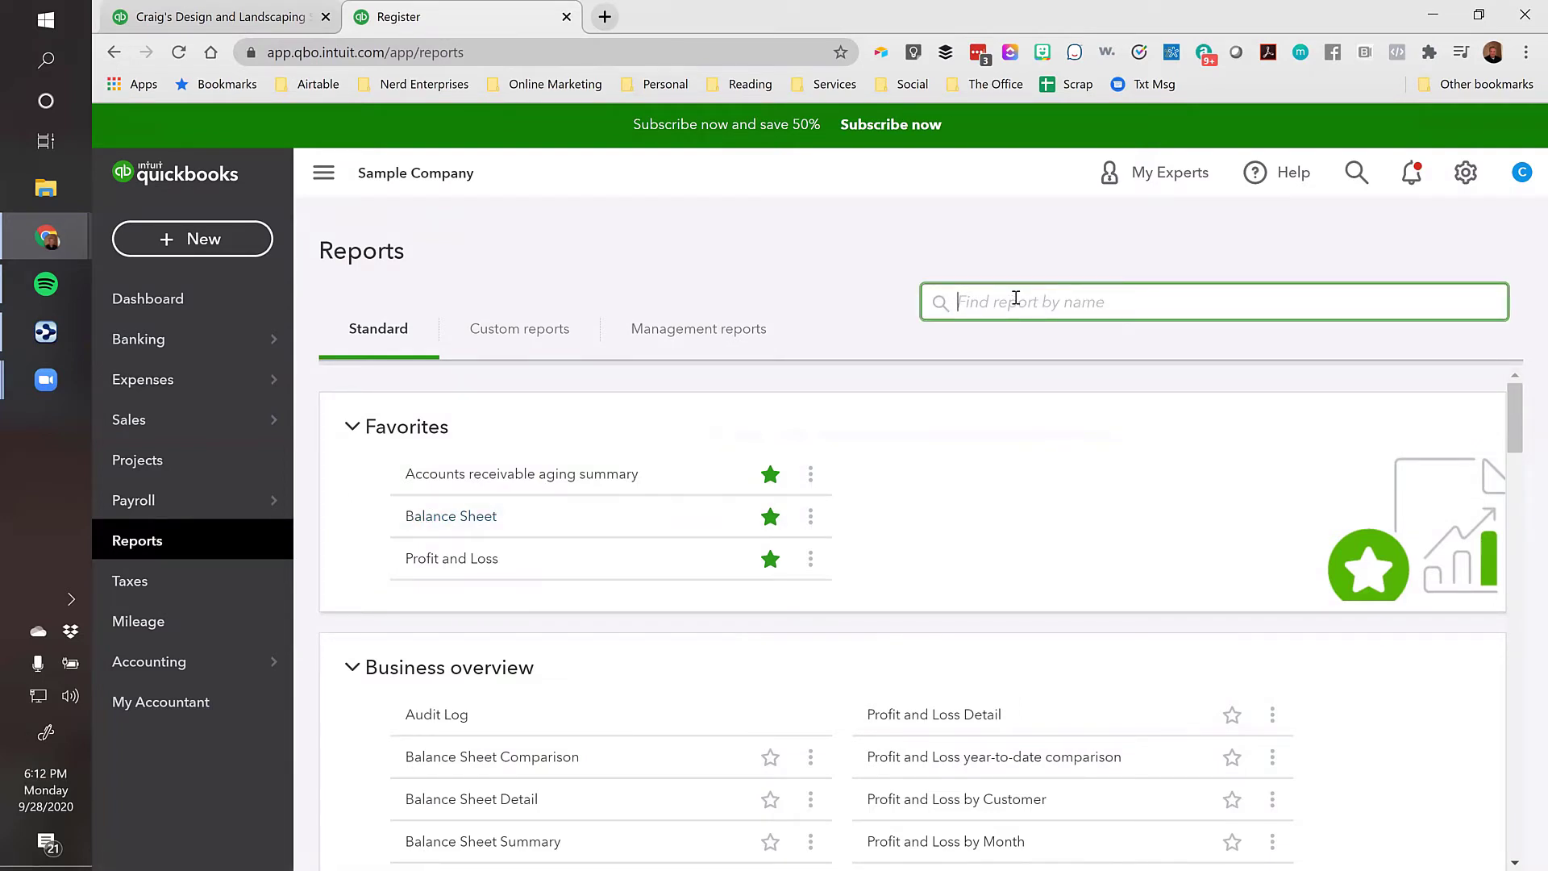
{"action": "type", "text": "agin"}
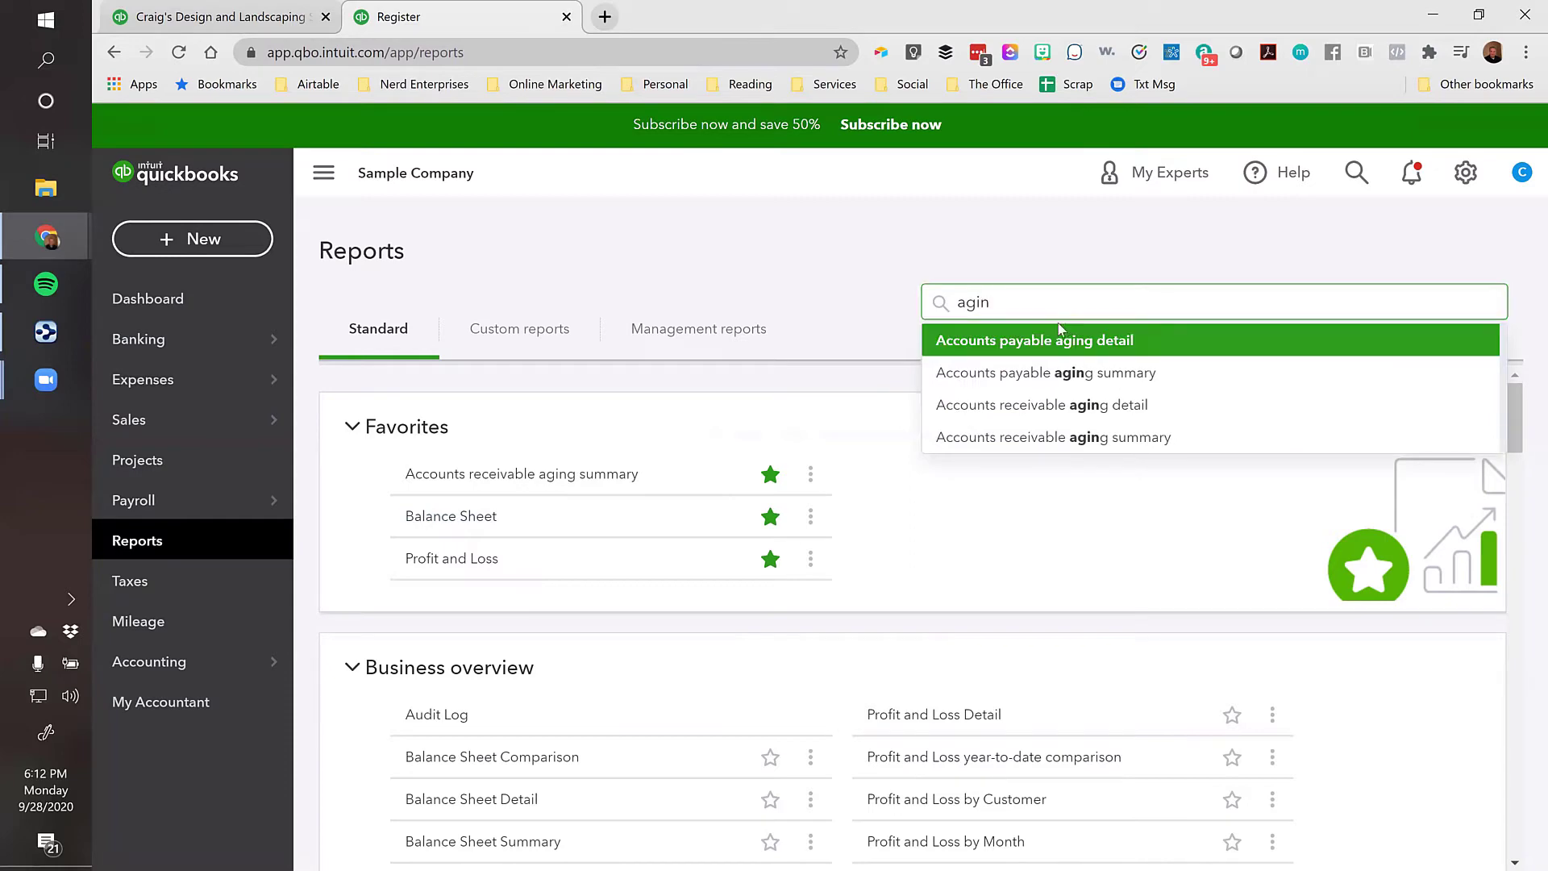
{"action": "left_click", "coordinate": [1040, 442]}
{"action": "scroll", "coordinate": [975, 443], "scroll_direction": "down", "scroll_amount": 3}
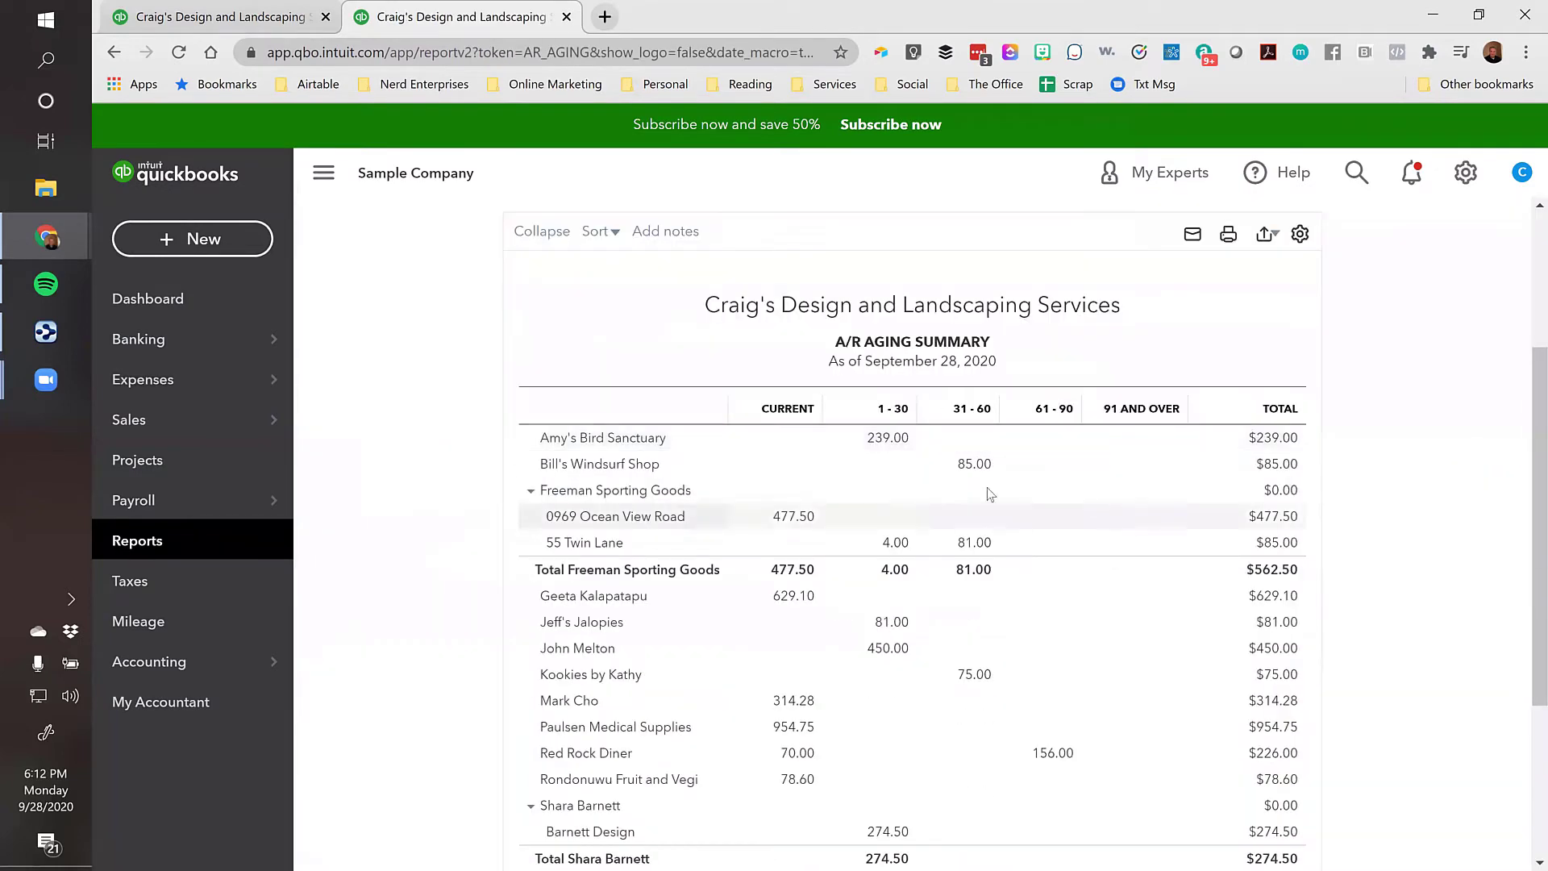
{"action": "scroll", "coordinate": [1047, 466], "scroll_direction": "down", "scroll_amount": 3}
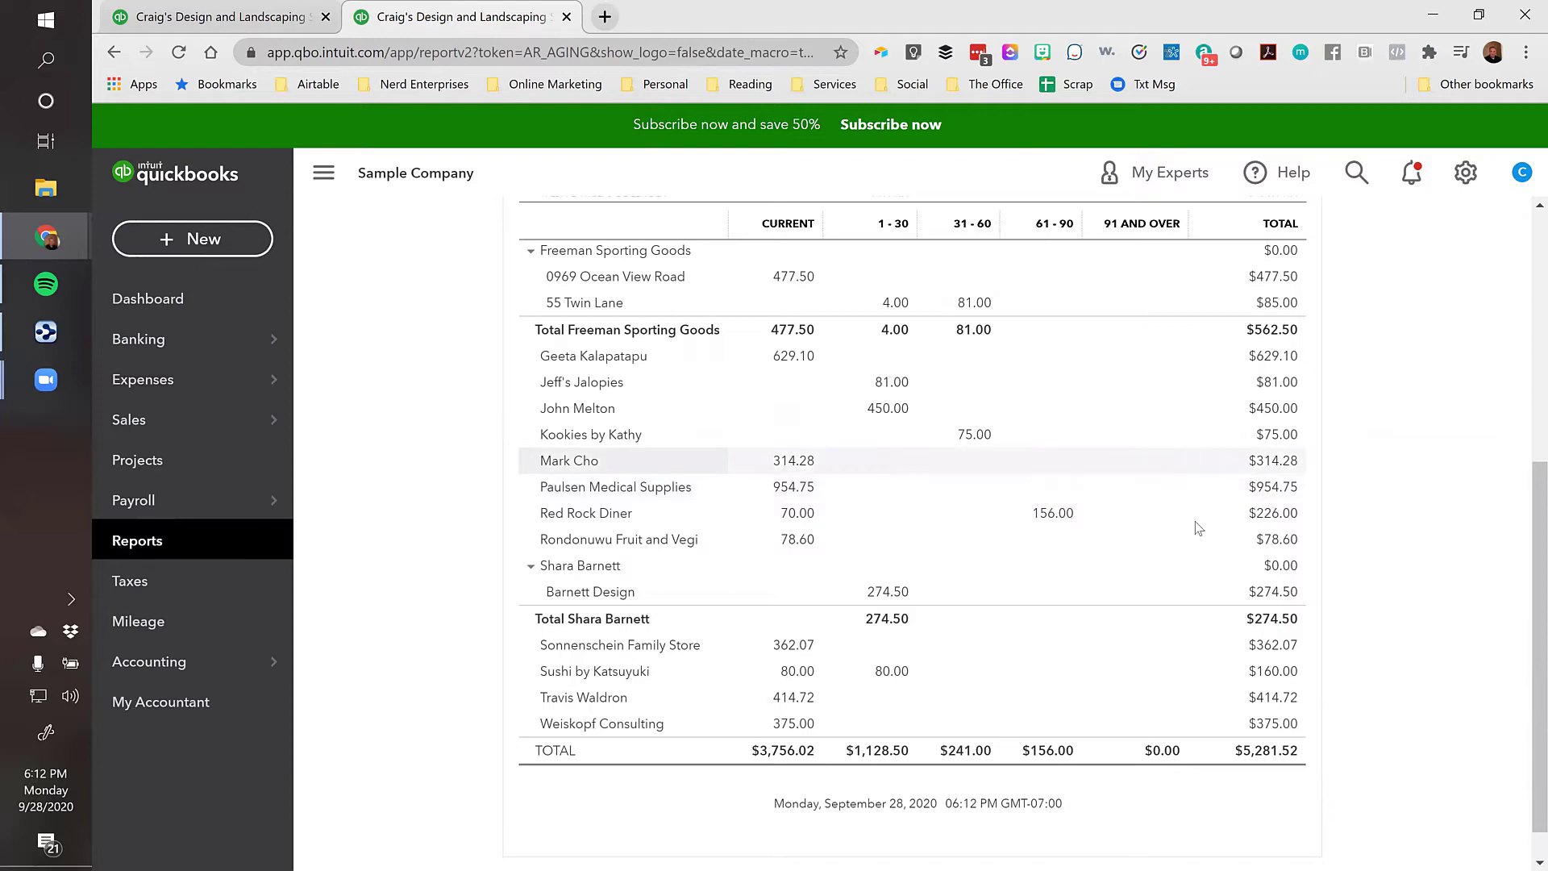
{"action": "scroll", "coordinate": [1083, 534], "scroll_direction": "up", "scroll_amount": 4}
{"action": "scroll", "coordinate": [1083, 533], "scroll_direction": "down", "scroll_amount": 3}
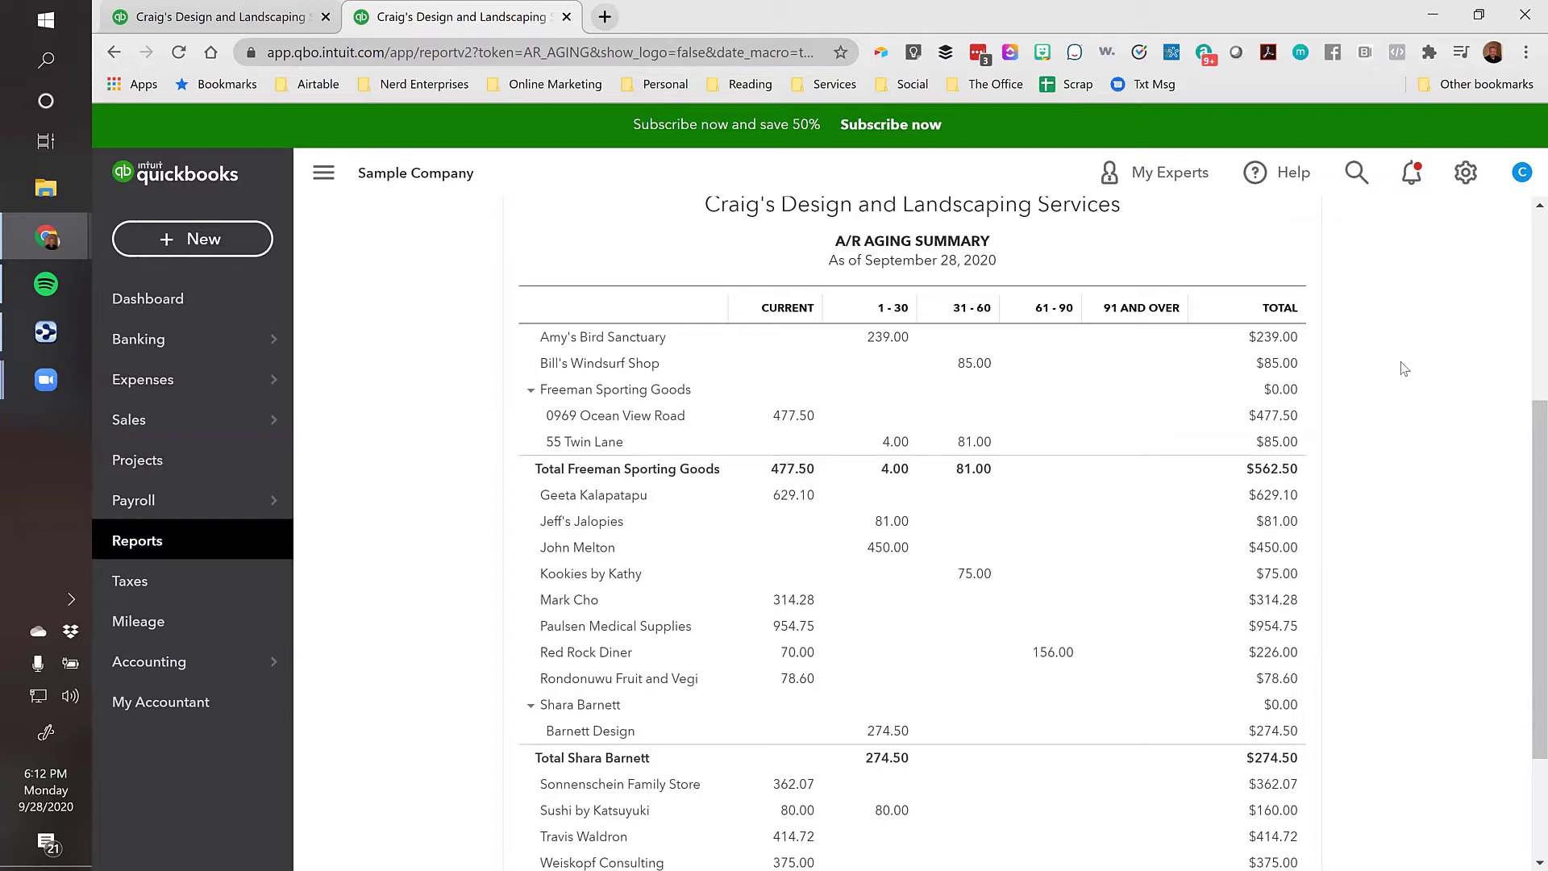
{"action": "scroll", "coordinate": [1066, 500], "scroll_direction": "up", "scroll_amount": 2}
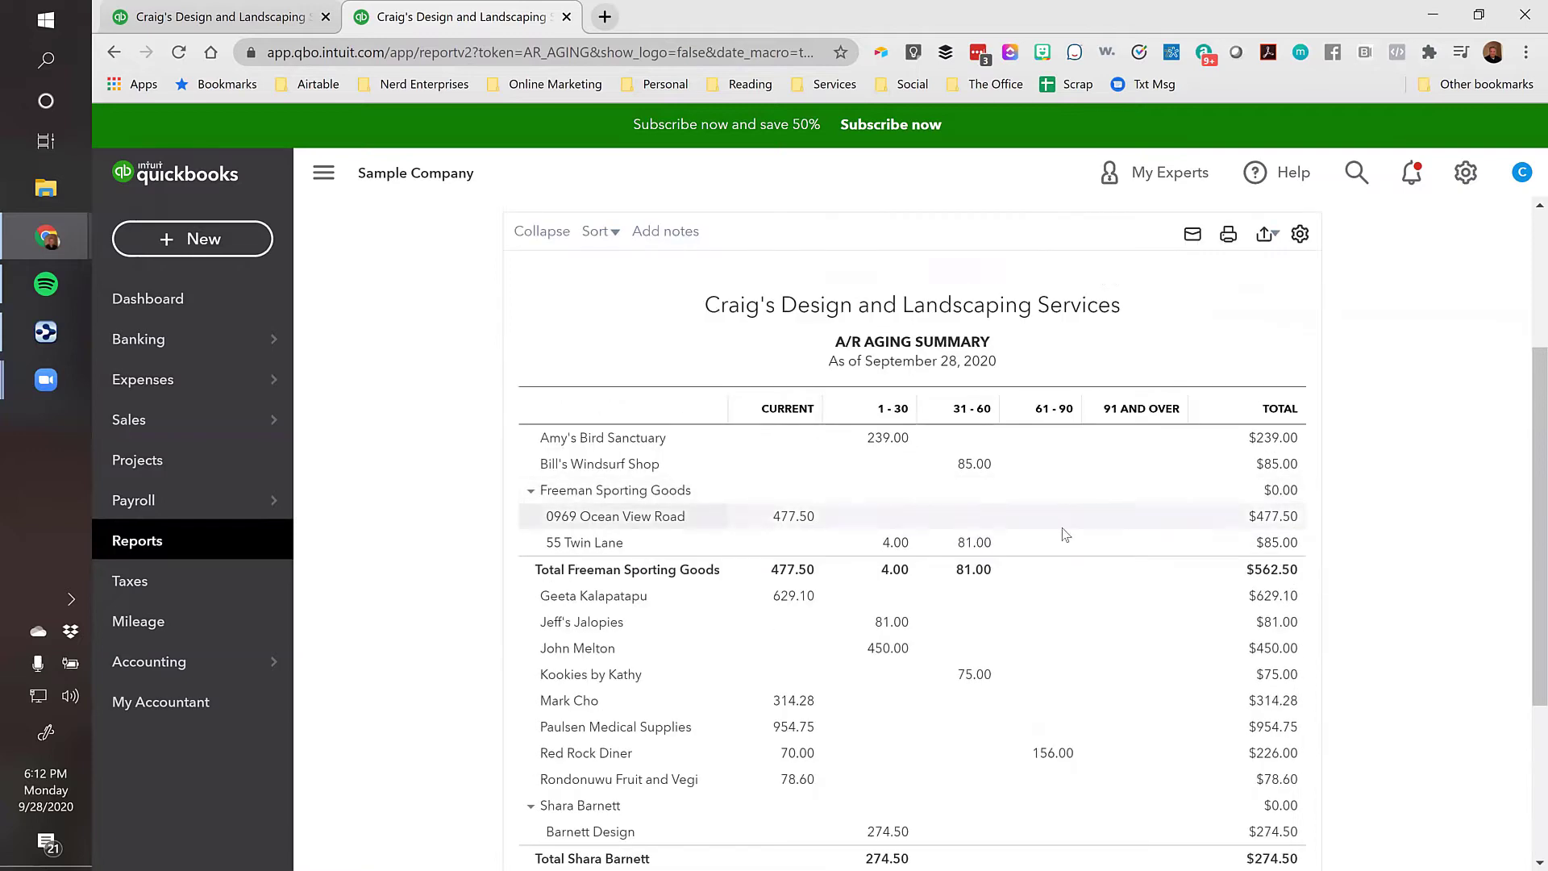
{"action": "scroll", "coordinate": [1066, 532], "scroll_direction": "down", "scroll_amount": 3}
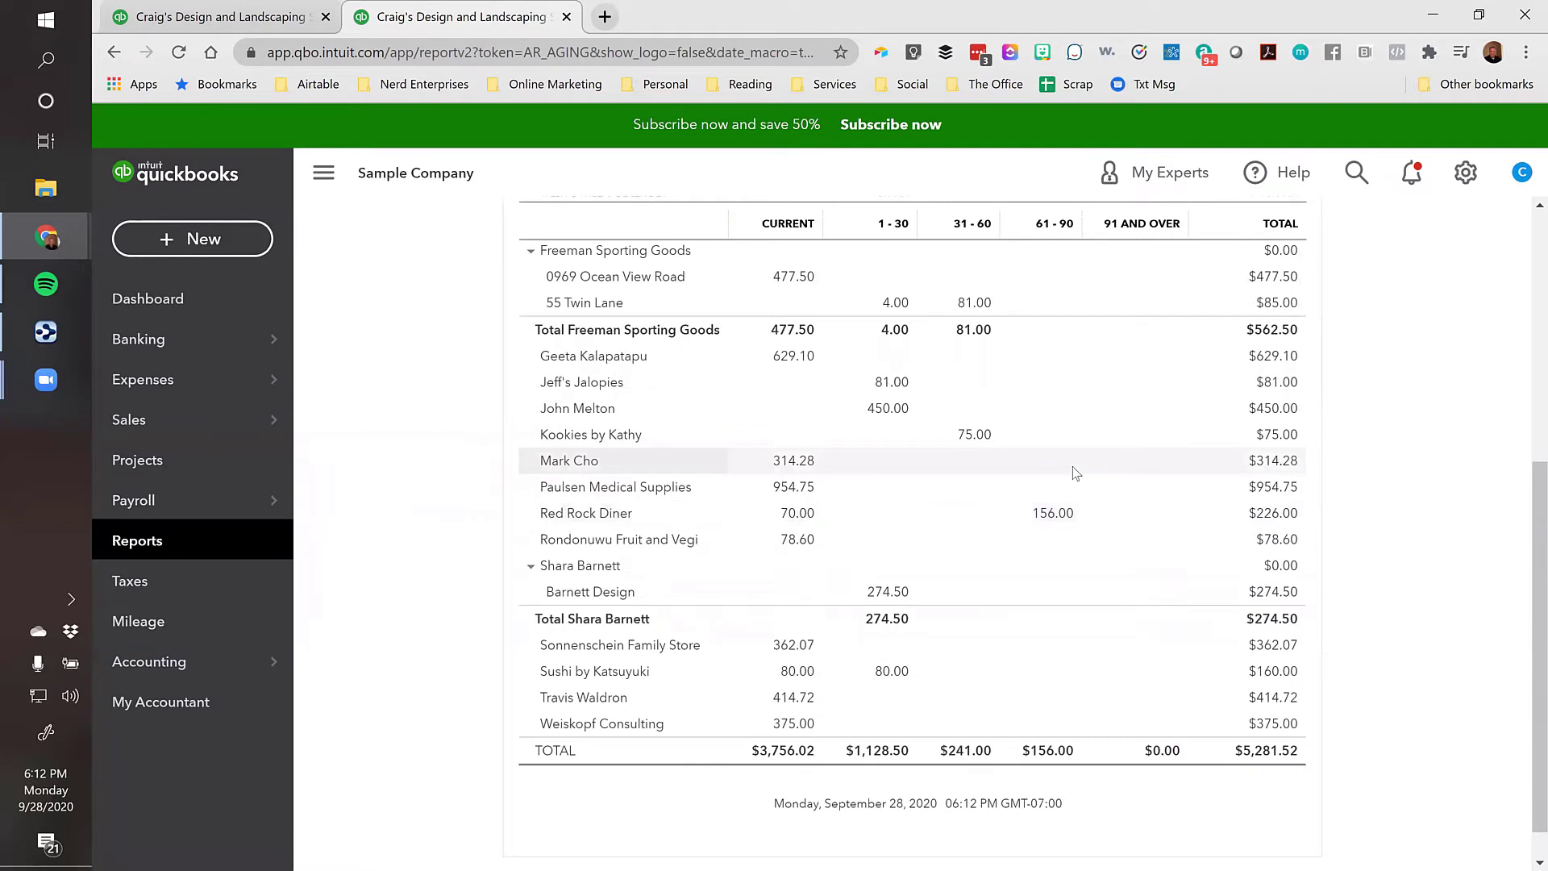